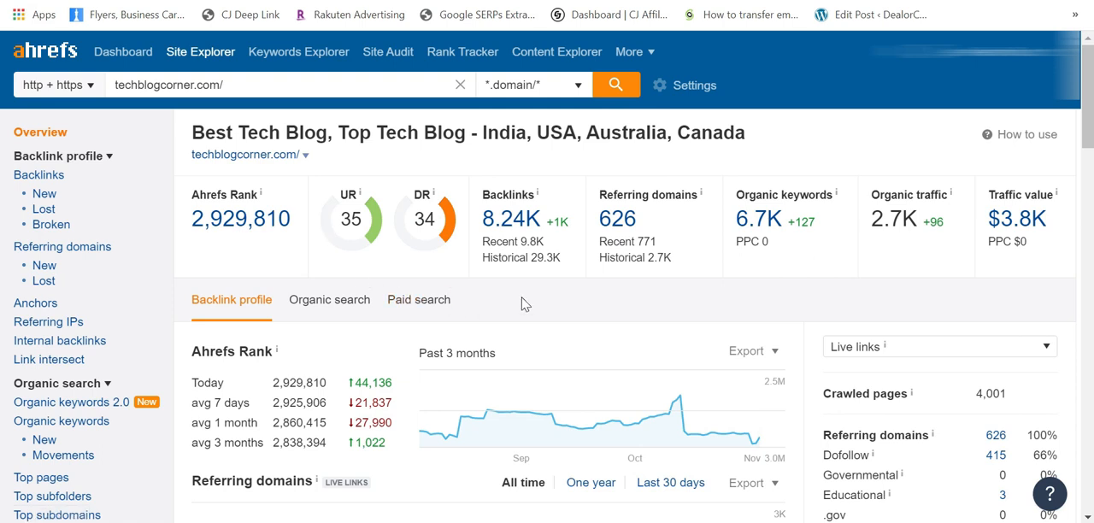
Step: Open the outgoing Linked Domains report for techblogcorner.com and look through the listed domains
drag(248, 85, 103, 105)
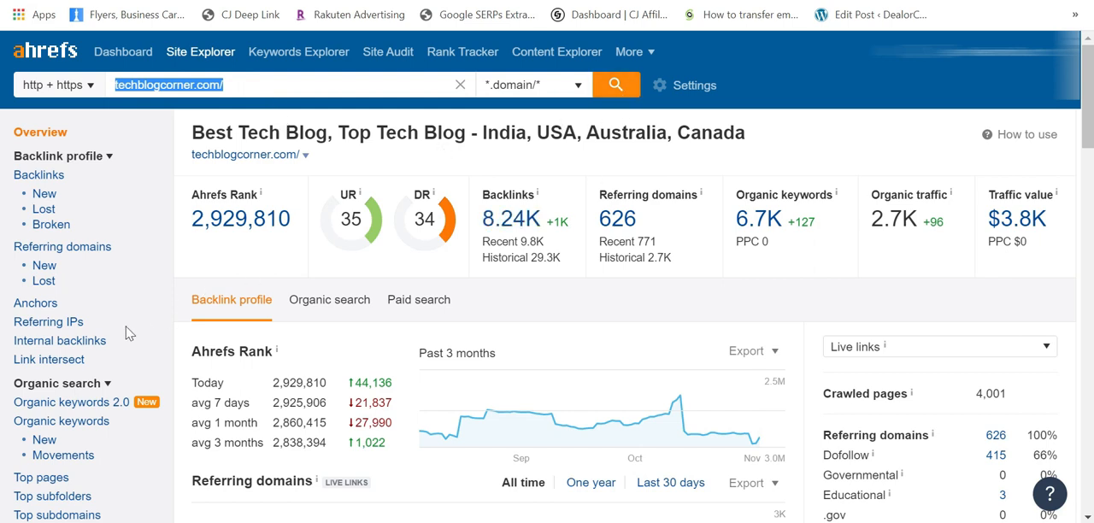
scroll(127, 330, down, 2)
scroll(312, 122, up, 2)
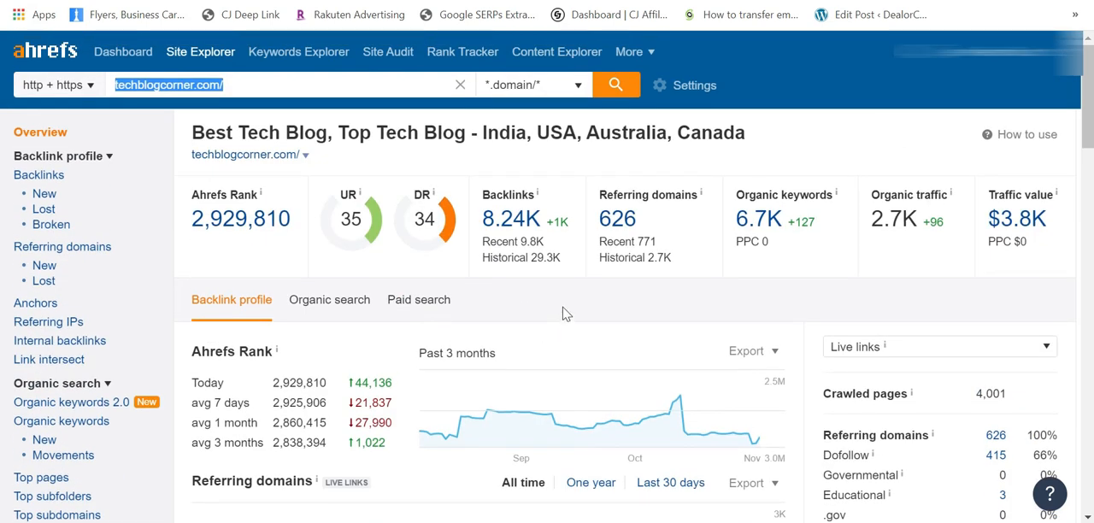
scroll(111, 391, down, 2)
scroll(111, 391, down, 2)
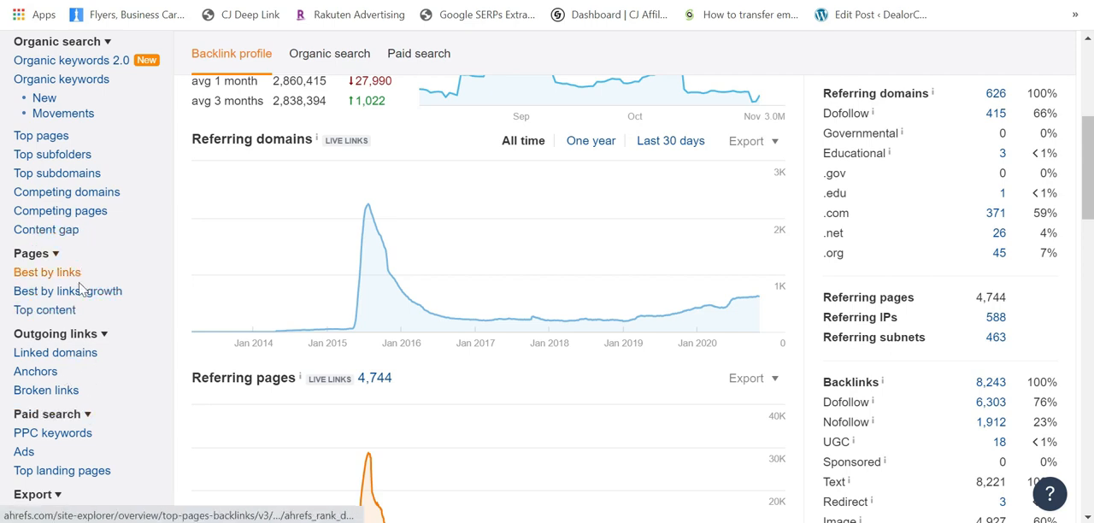
click(68, 359)
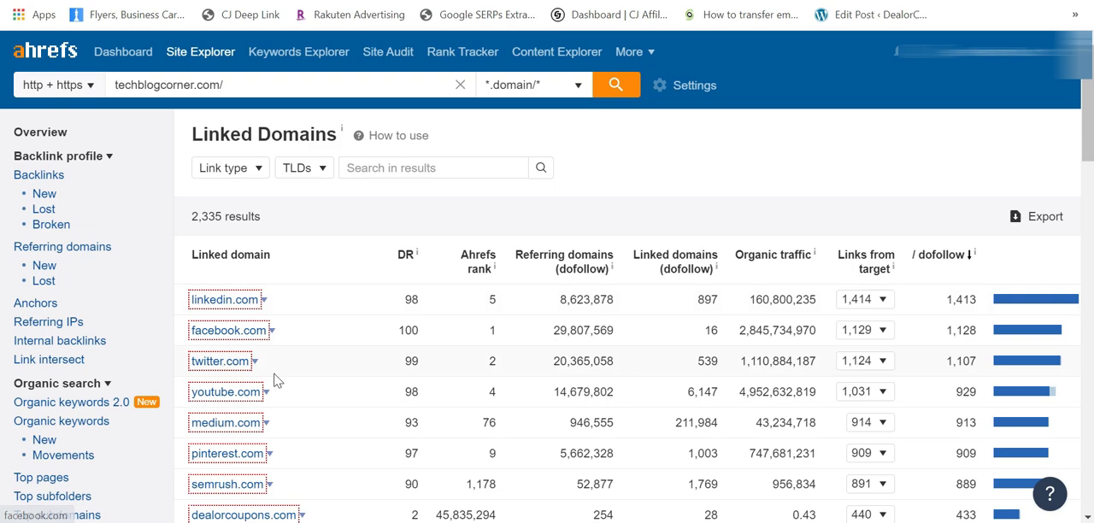
scroll(276, 376, down, 2)
scroll(330, 341, down, 5)
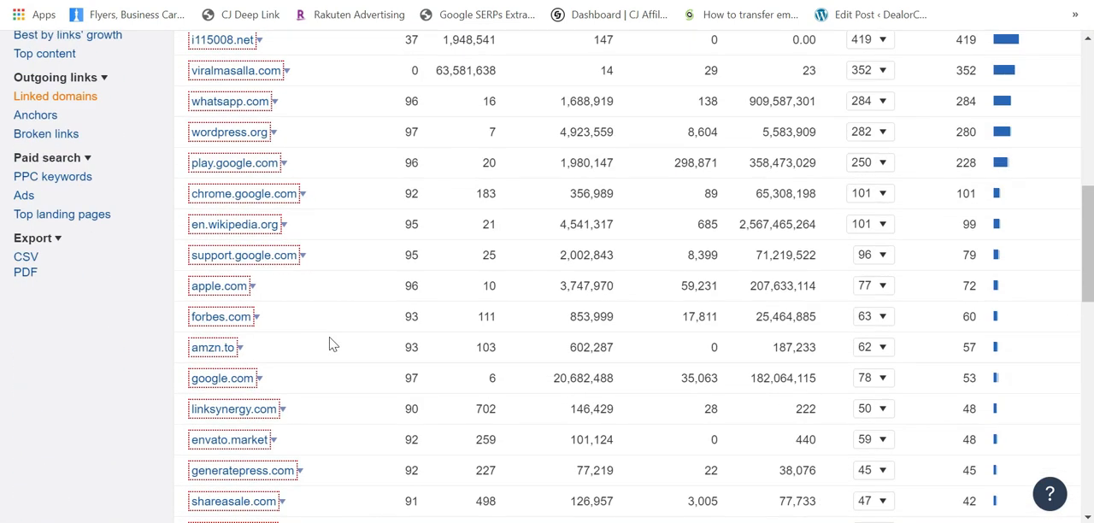
scroll(331, 345, up, 8)
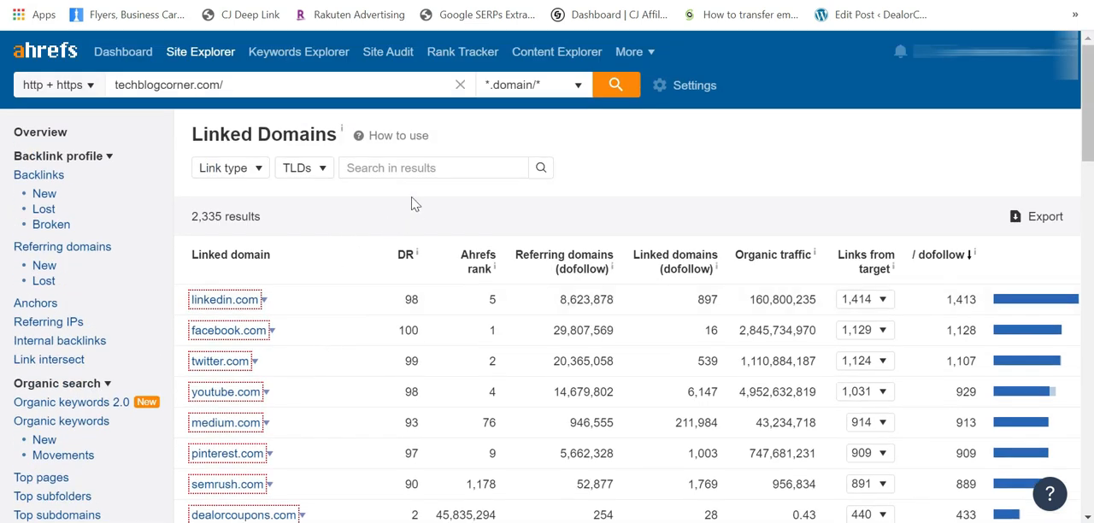
Step: Change the Linked Domains report's target to techcrunch.com and run it, checking the number of results
click(248, 87)
key(ctrl+a)
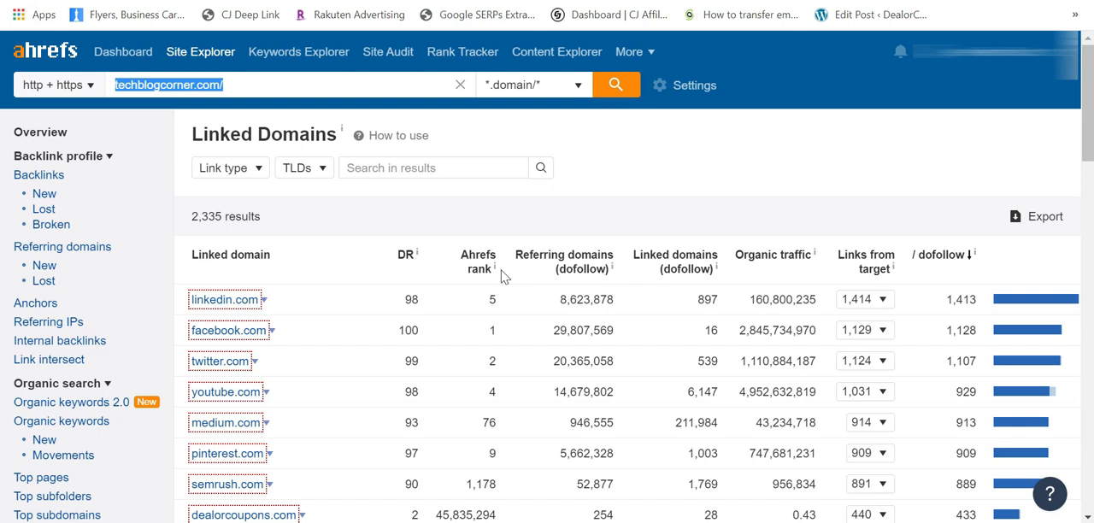
text(techcru)
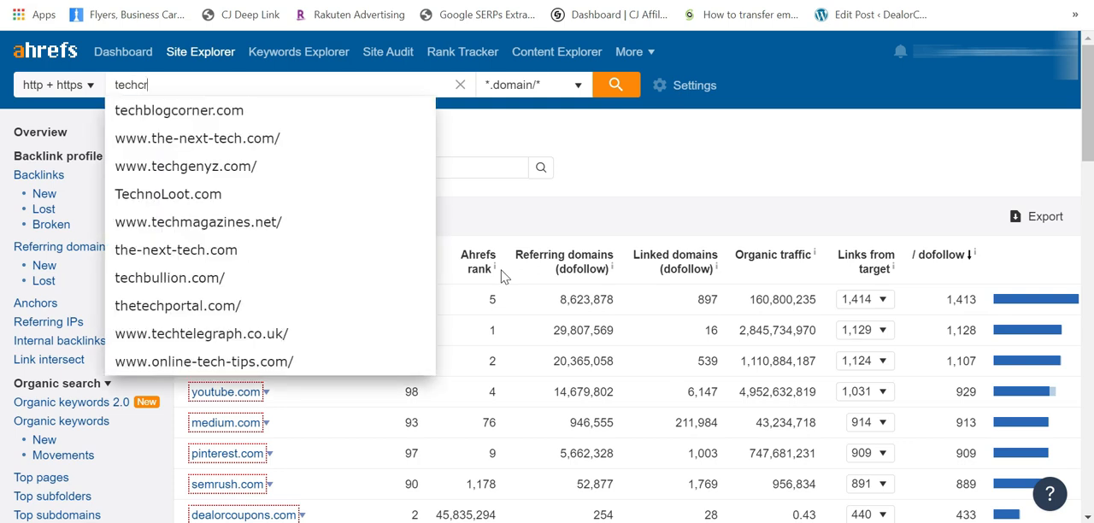
key(Down)
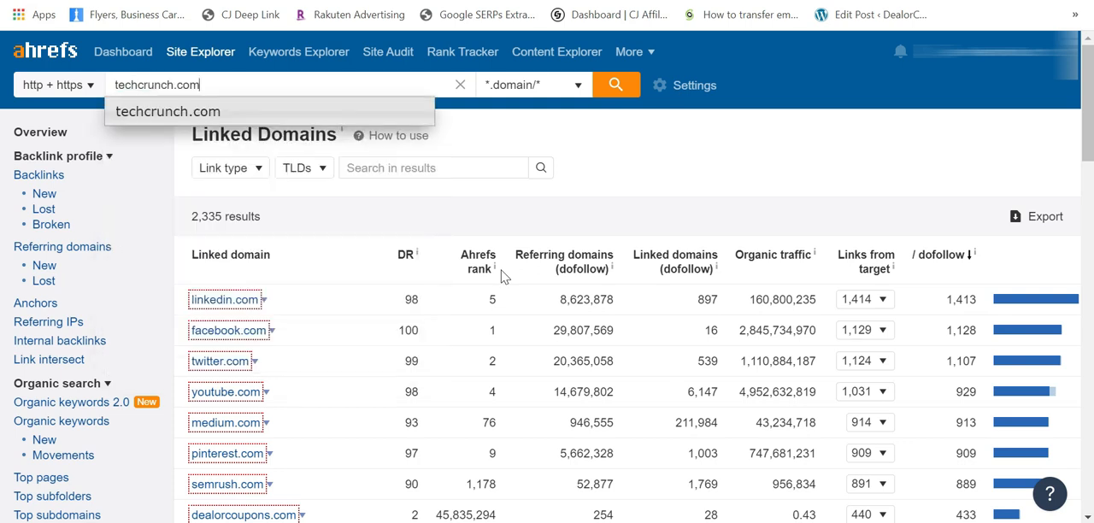
key(Return)
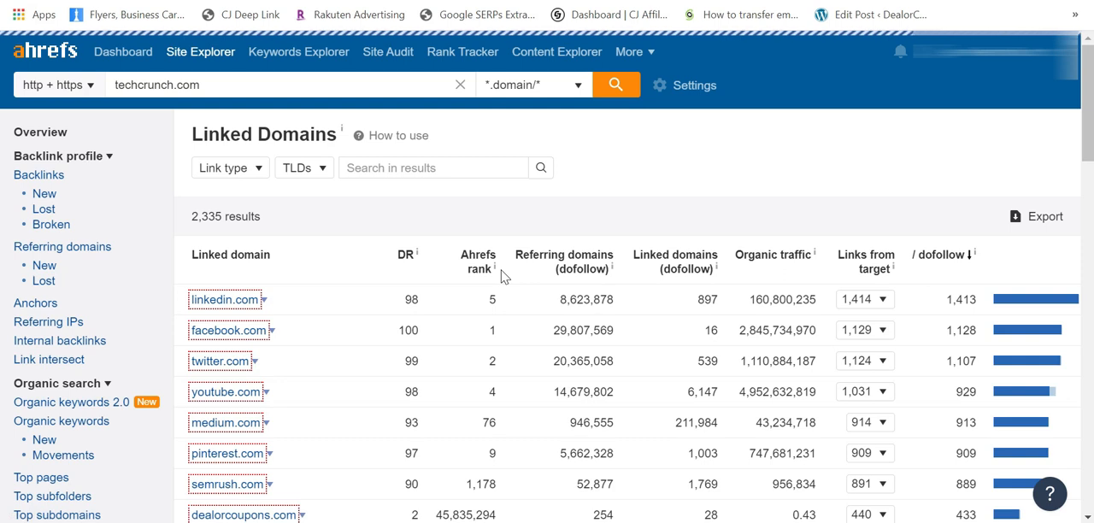
double_click(195, 216)
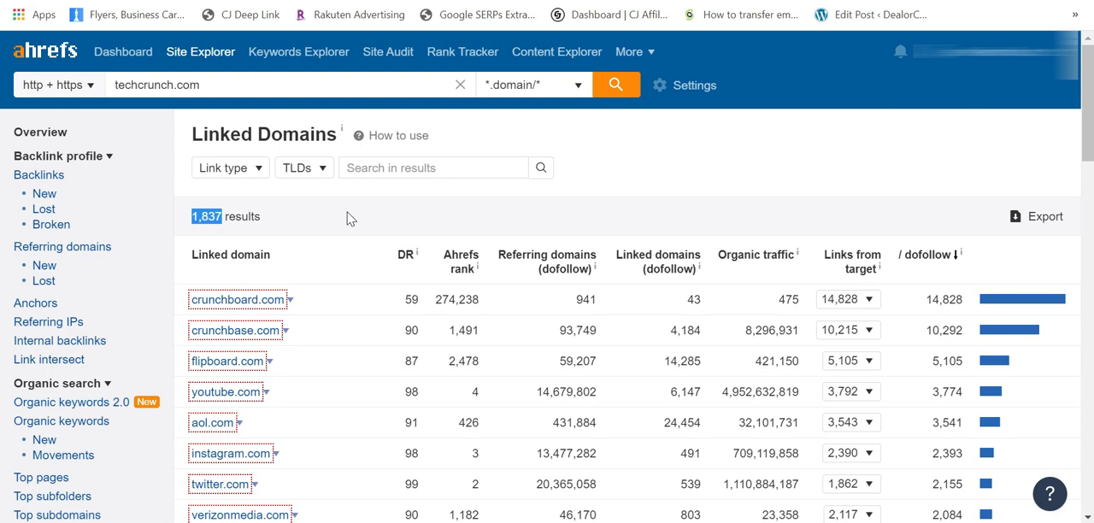
Step: Filter the techcrunch.com linked domains to Dofollow links and the com TLD
click(245, 174)
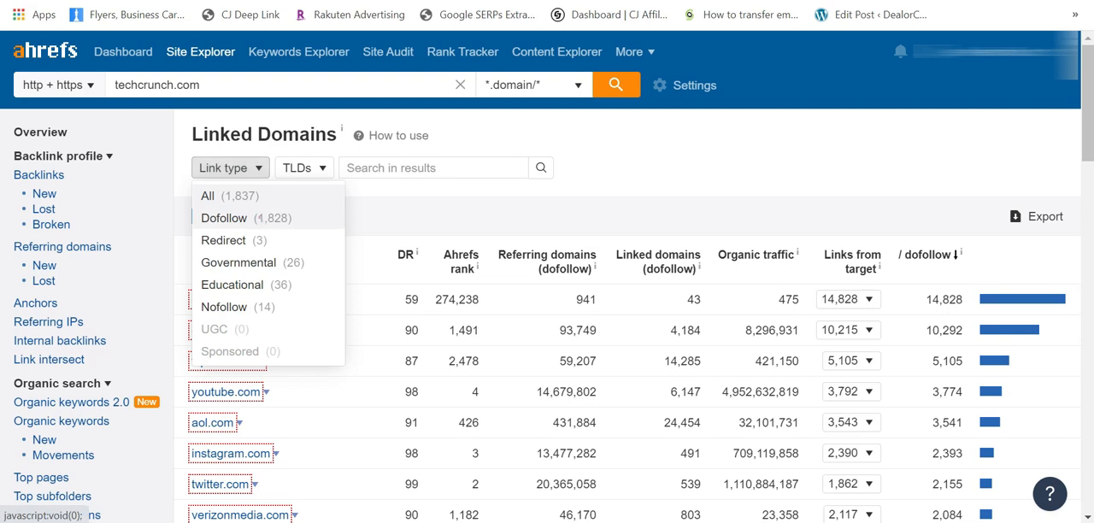
click(254, 219)
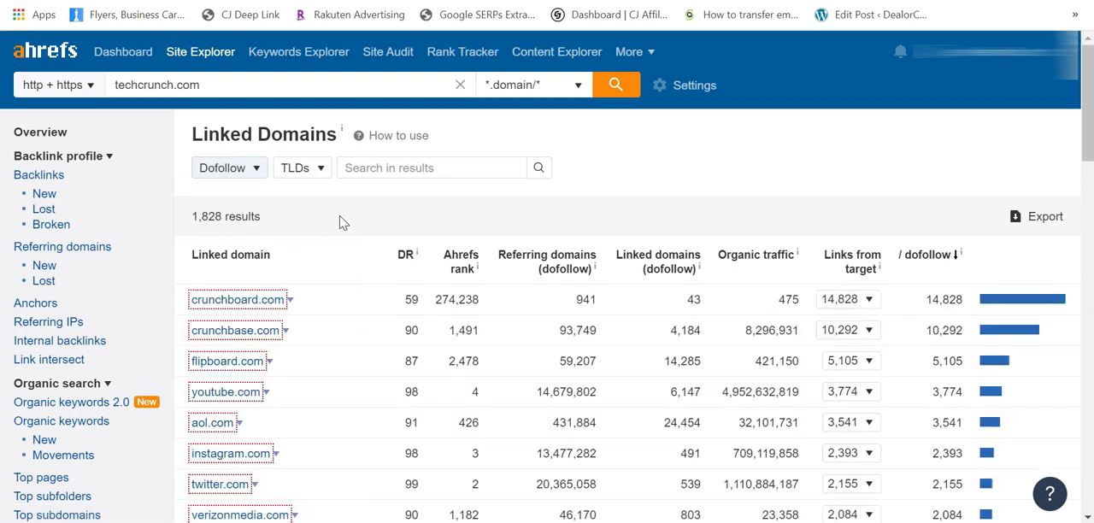
click(310, 169)
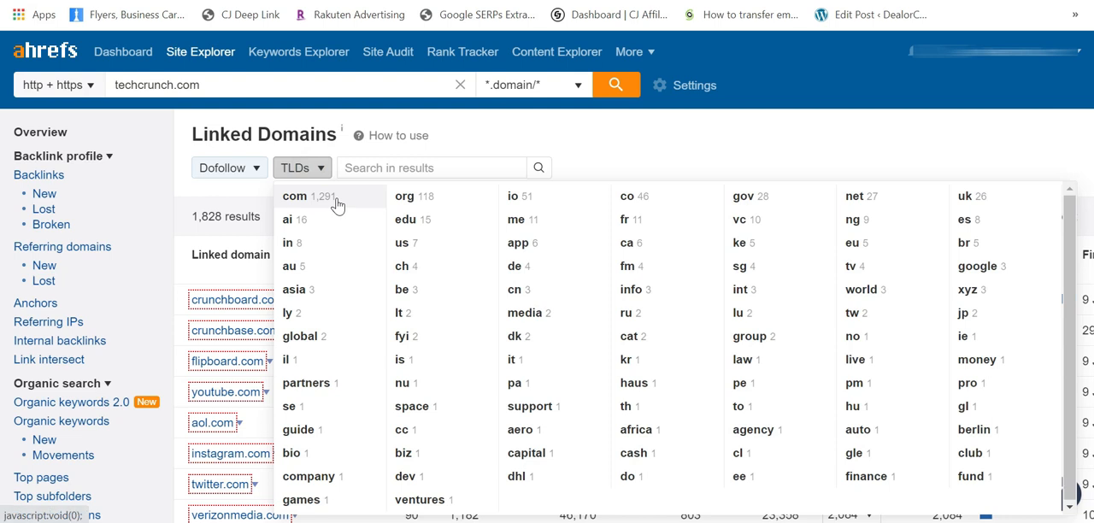
click(337, 201)
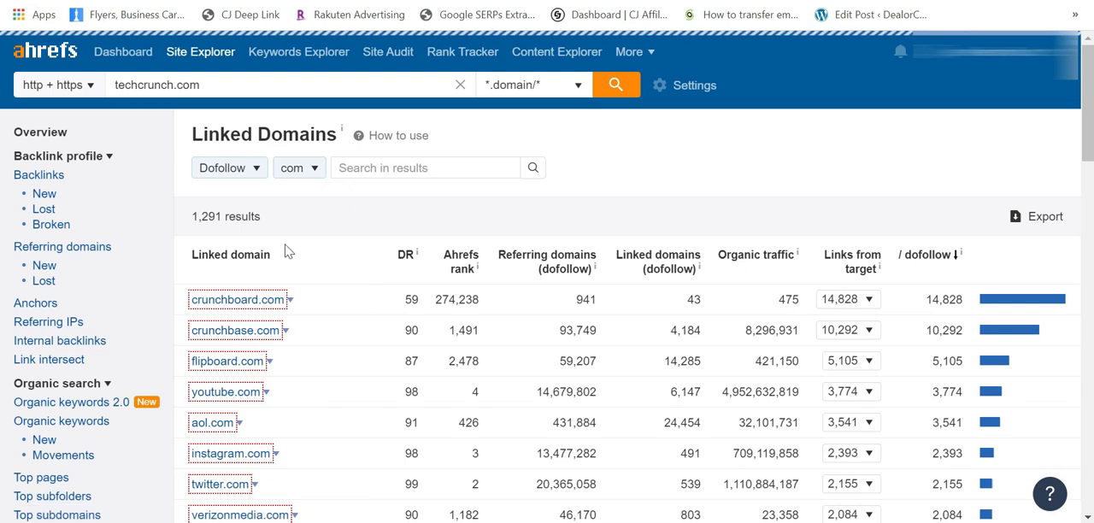
drag(190, 217, 268, 216)
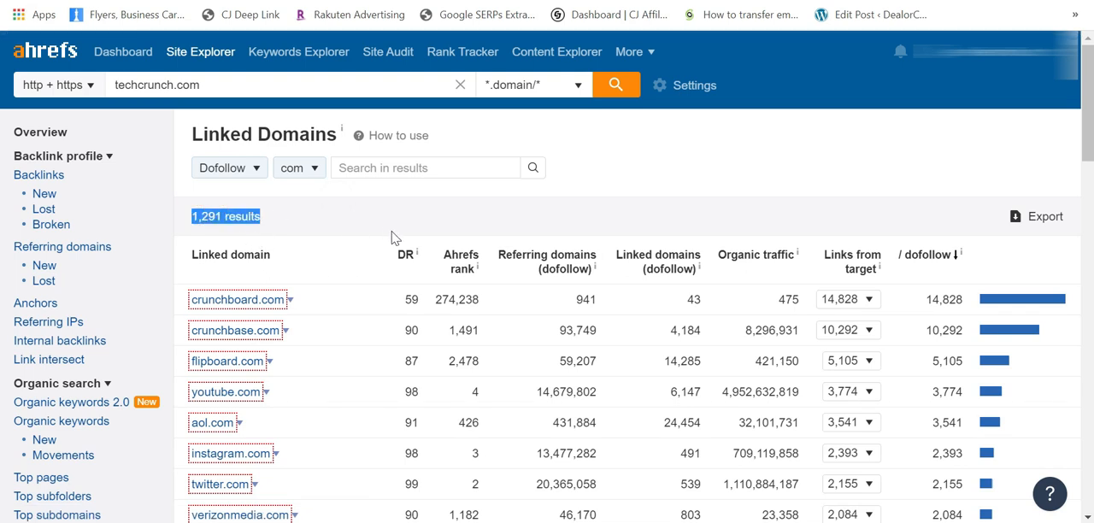
Step: Quick-export the first 1000 filtered rows to CSV in UTF-8 format and open the downloaded file
scroll(391, 237, down, 2)
scroll(391, 237, up, 2)
scroll(333, 254, down, 2)
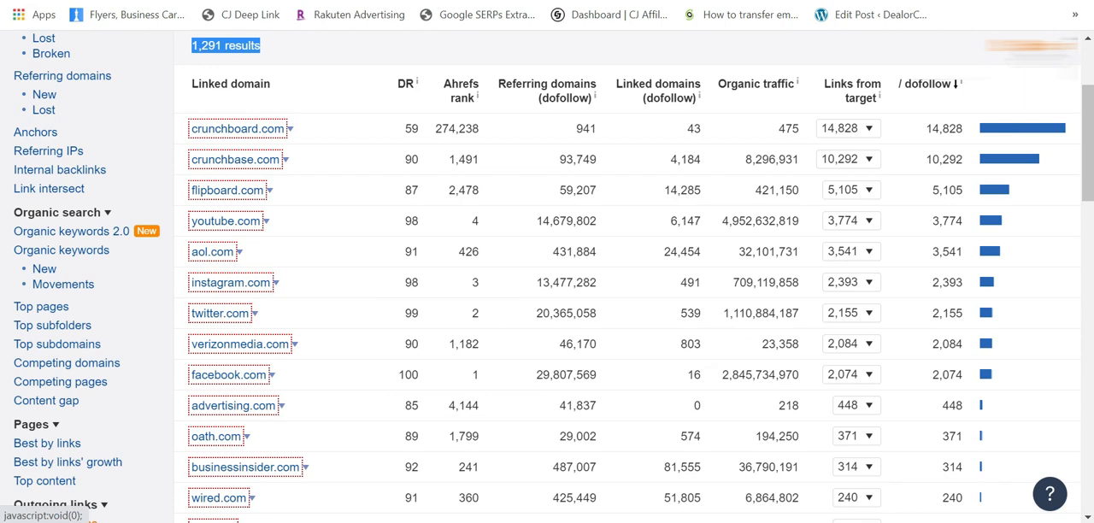
click(1055, 45)
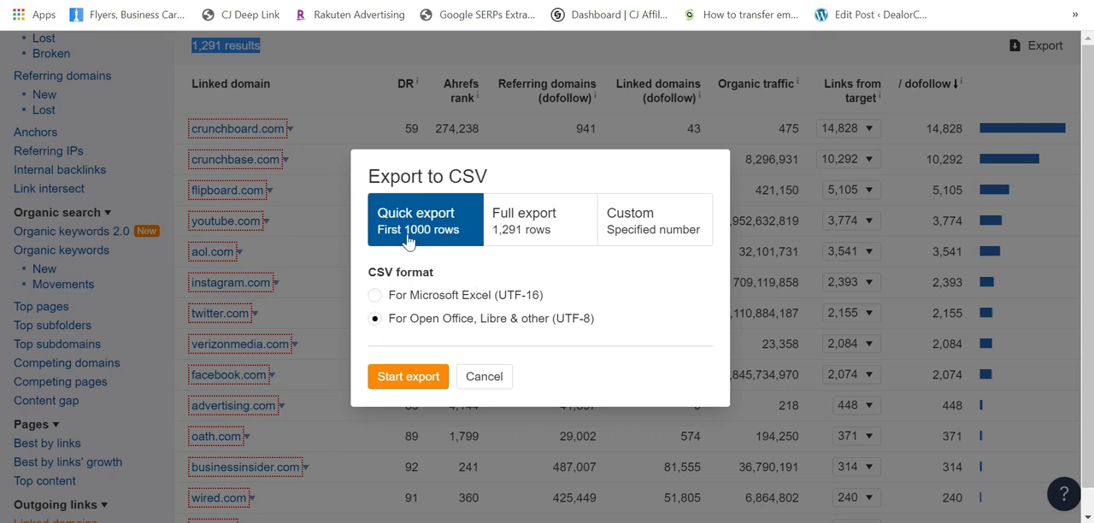
click(414, 378)
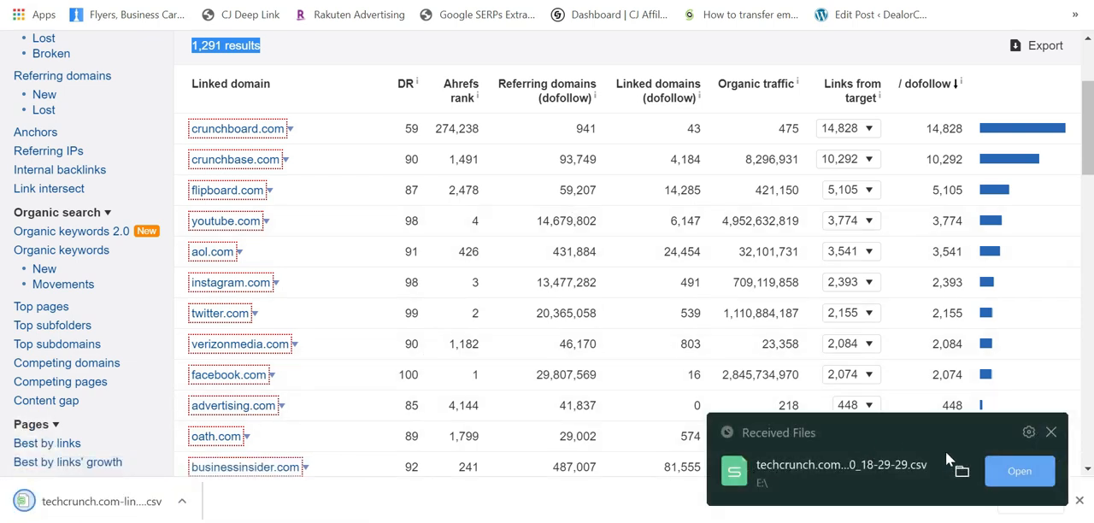
click(1011, 477)
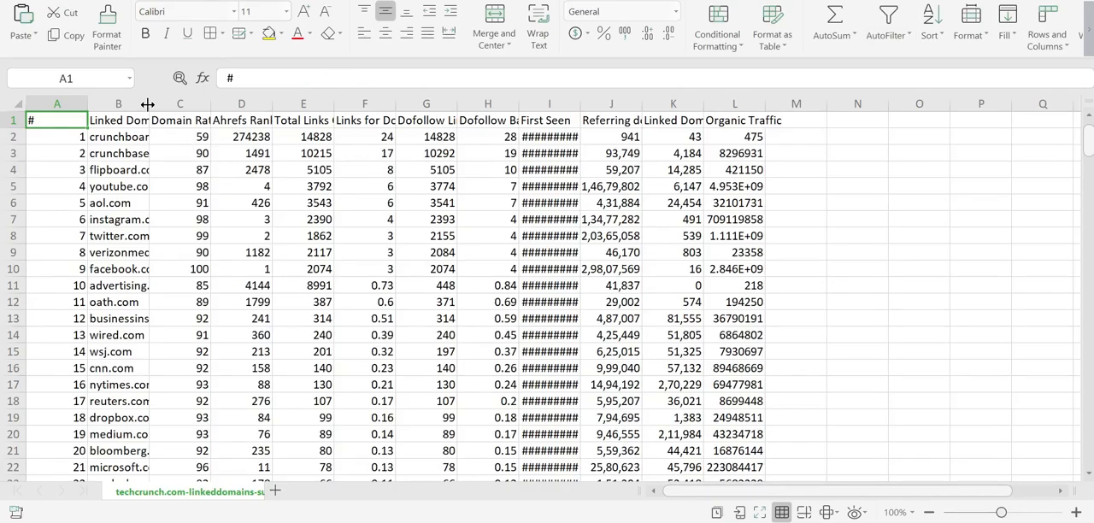
Step: Widen the Linked Domains column and copy all its domains from B2 to B1001
drag(151, 107, 229, 107)
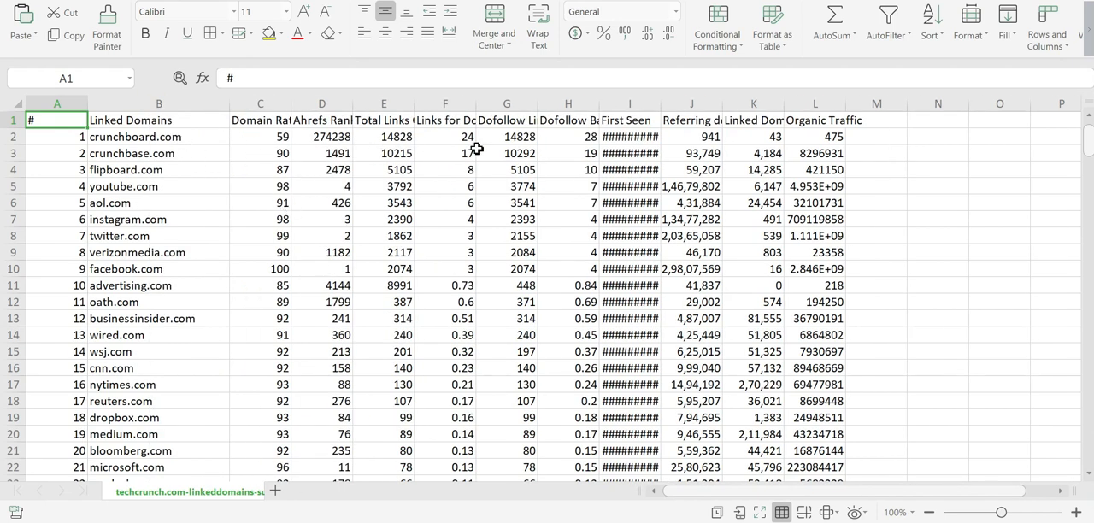
click(162, 136)
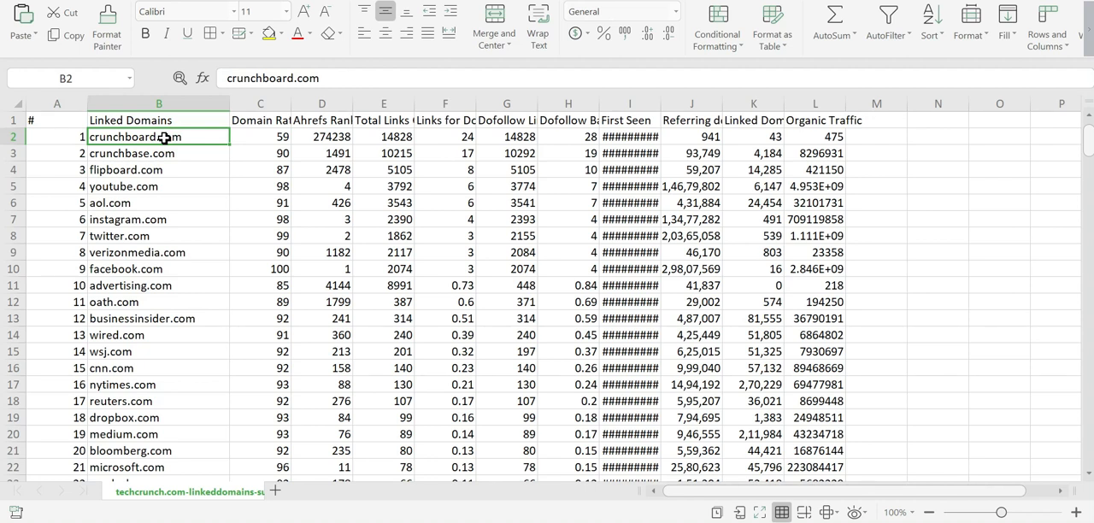
key(ctrl+shift+Down)
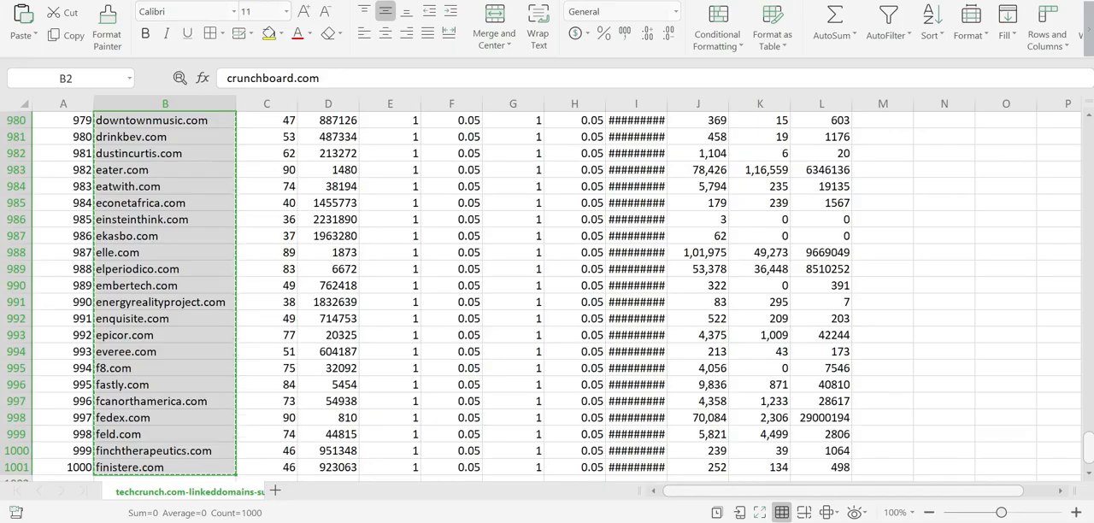
Step: Switch to Firefox and open the NameBright Bulk Search page, namebright.com/BulkSearch, in a new tab
key(alt+Tab)
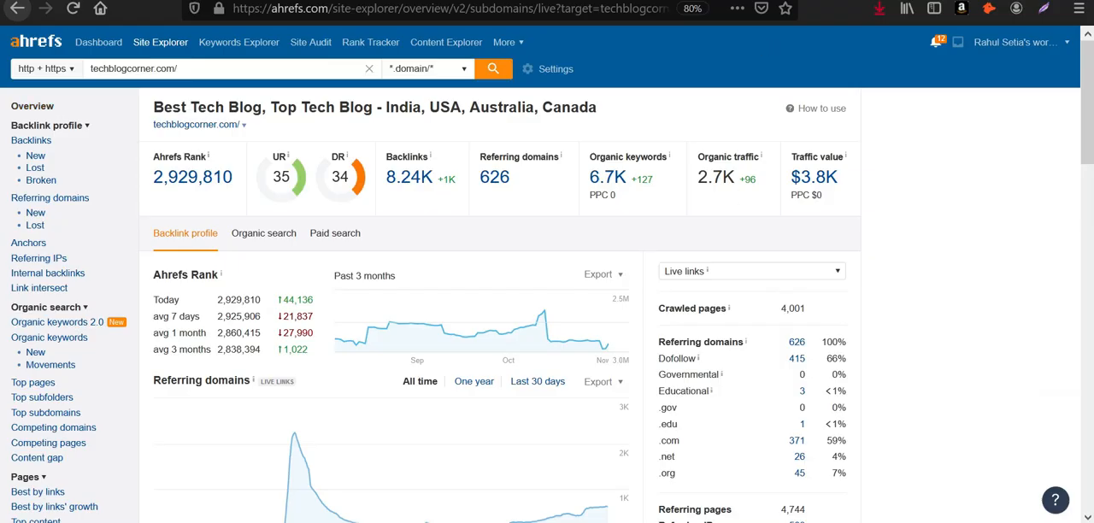
key(ctrl+t)
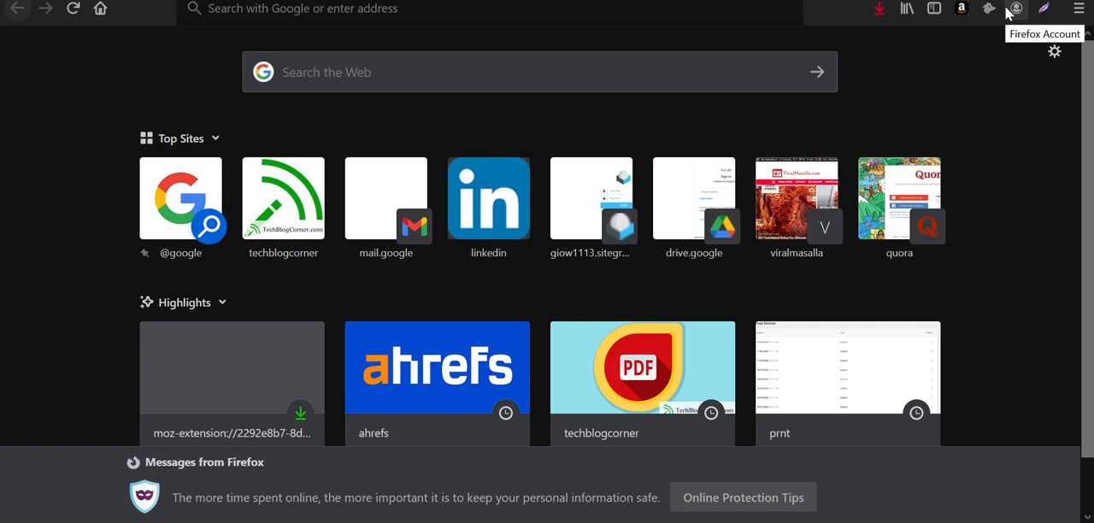
text(namebrog)
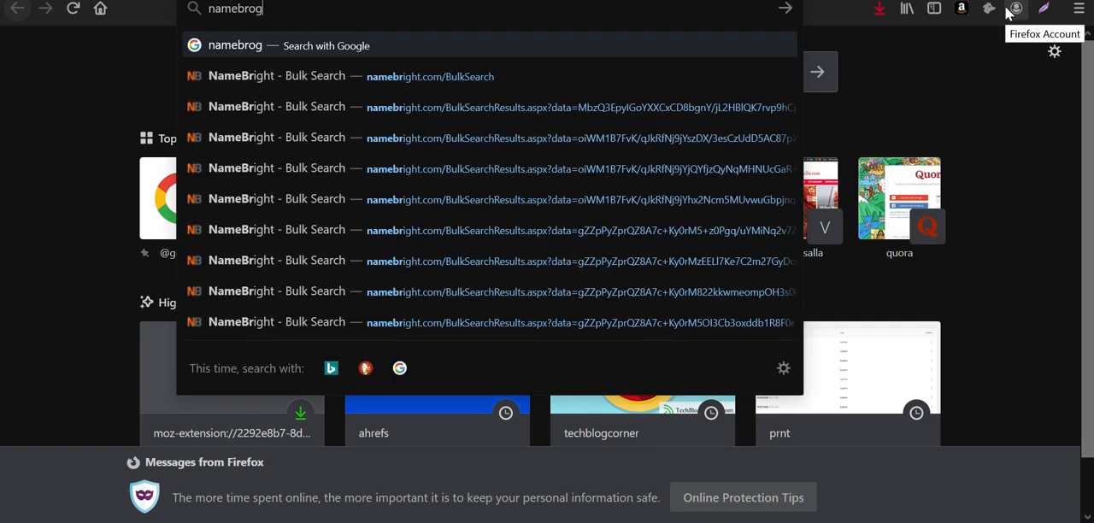
key(BackSpace)
key(BackSpace)
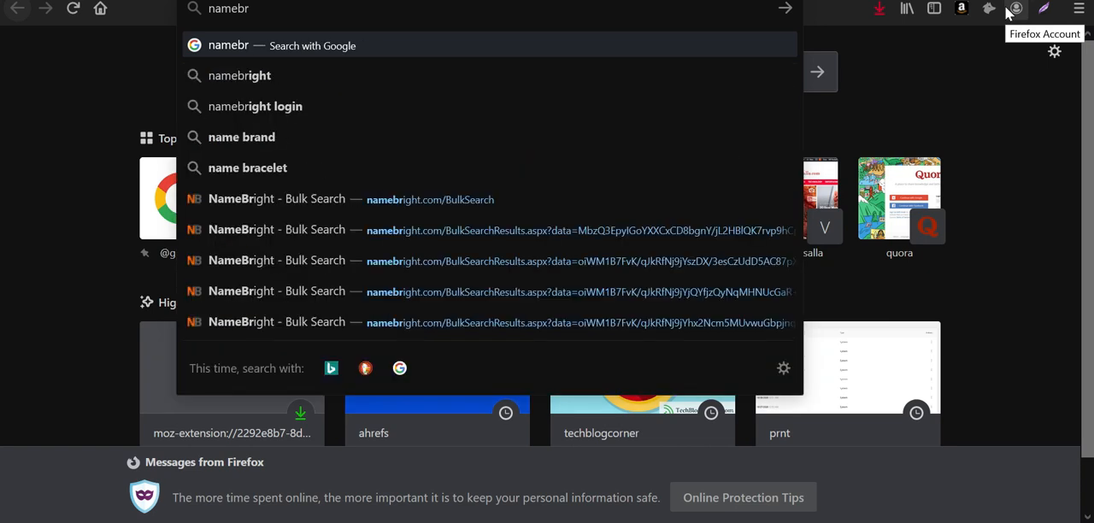
click(494, 196)
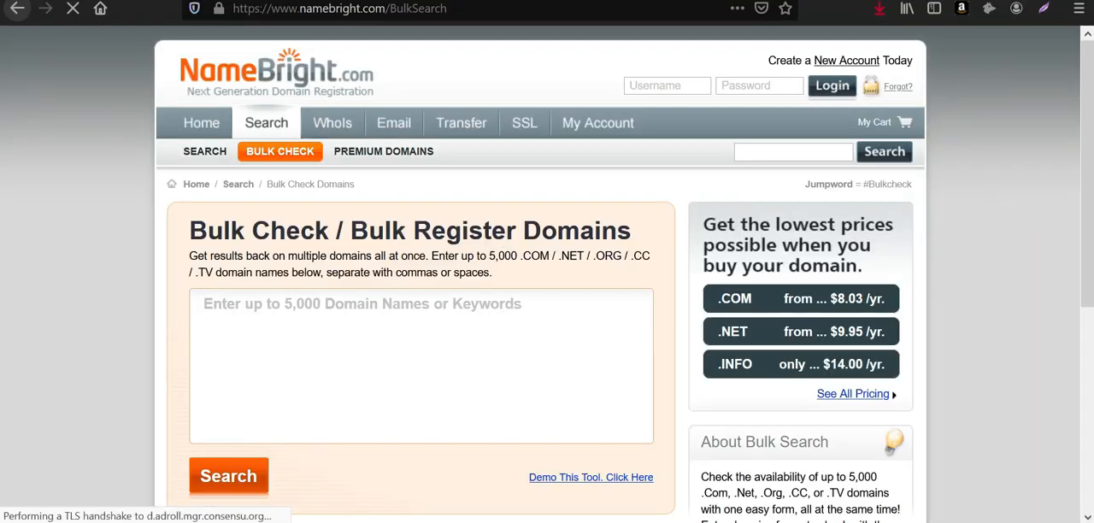
Step: Paste the copied domains from the spreadsheet into the bulk check, run the search and look over the results
click(501, 313)
key(alt+Tab)
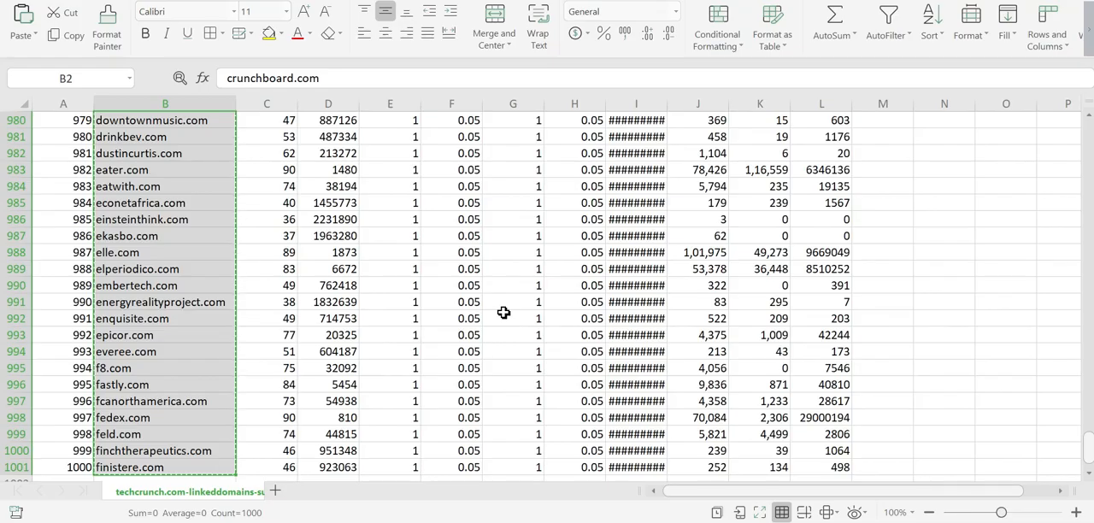
key(alt+Tab)
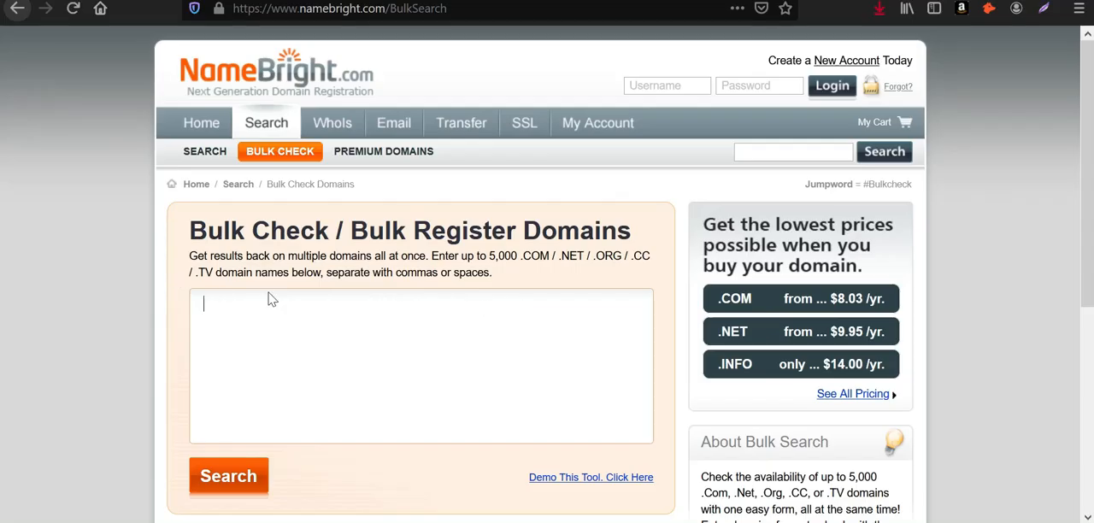
key(ctrl+v)
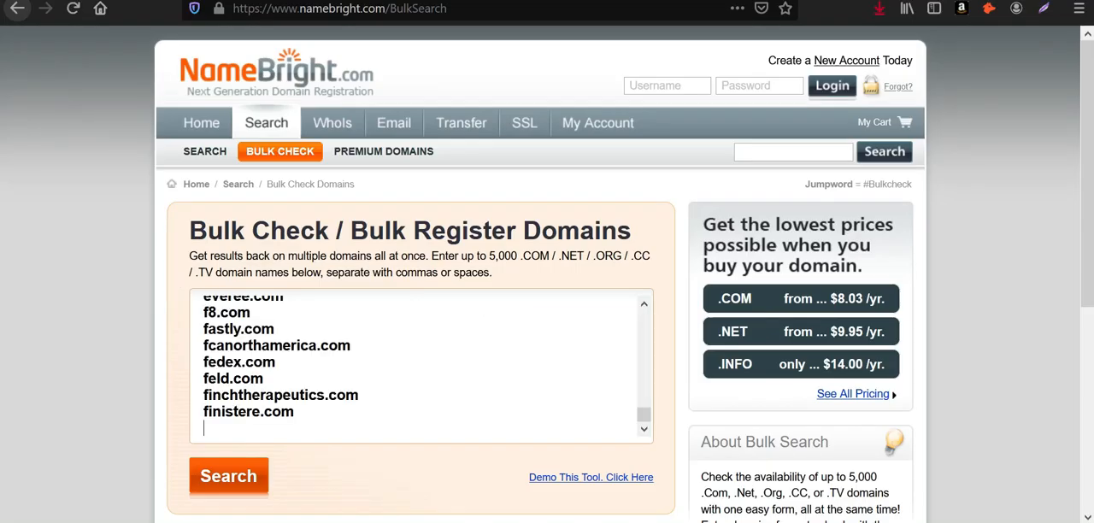
click(246, 477)
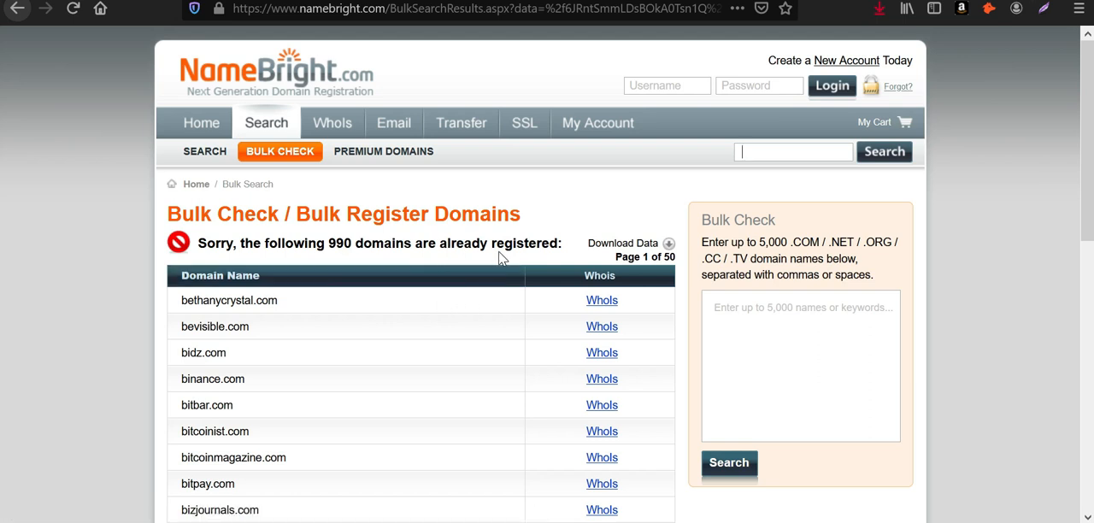
scroll(502, 258, down, 6)
scroll(506, 262, up, 4)
scroll(506, 262, up, 3)
Step: Switch to Ahrefs in Chrome and look up the dofollow linked domains of huffpost.com
key(alt+Tab)
key(alt+Tab)
key(alt+Tab)
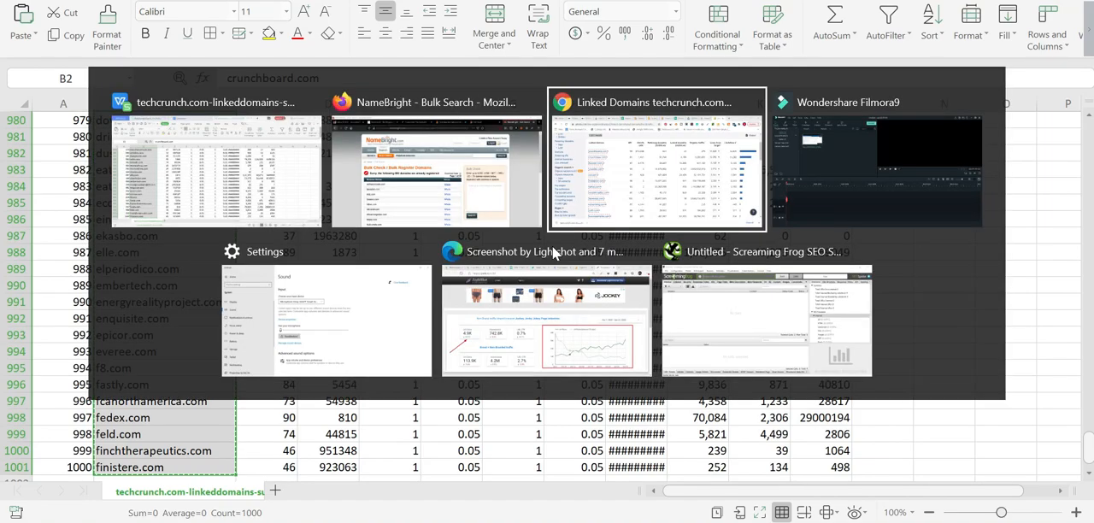
scroll(334, 142, up, 2)
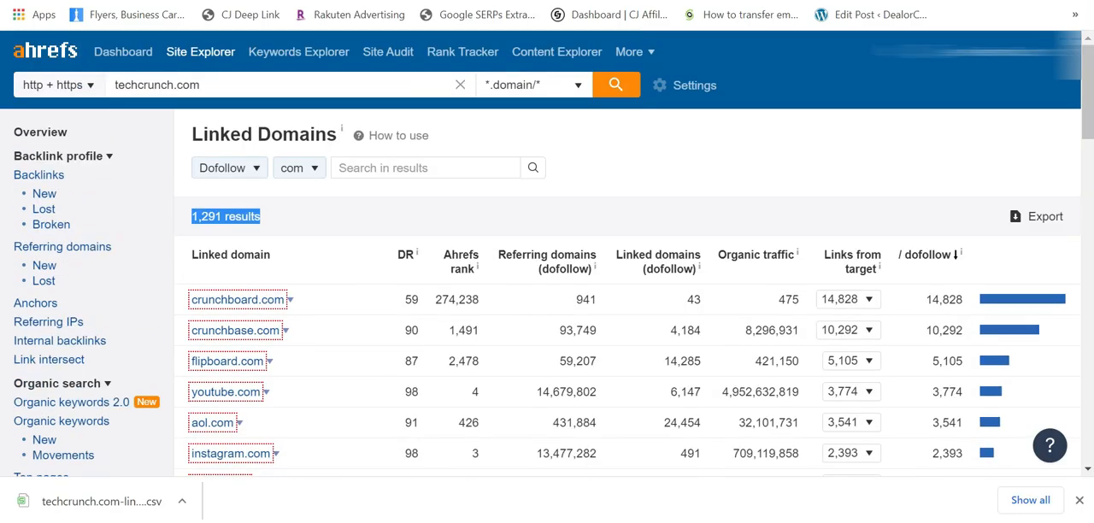
click(216, 87)
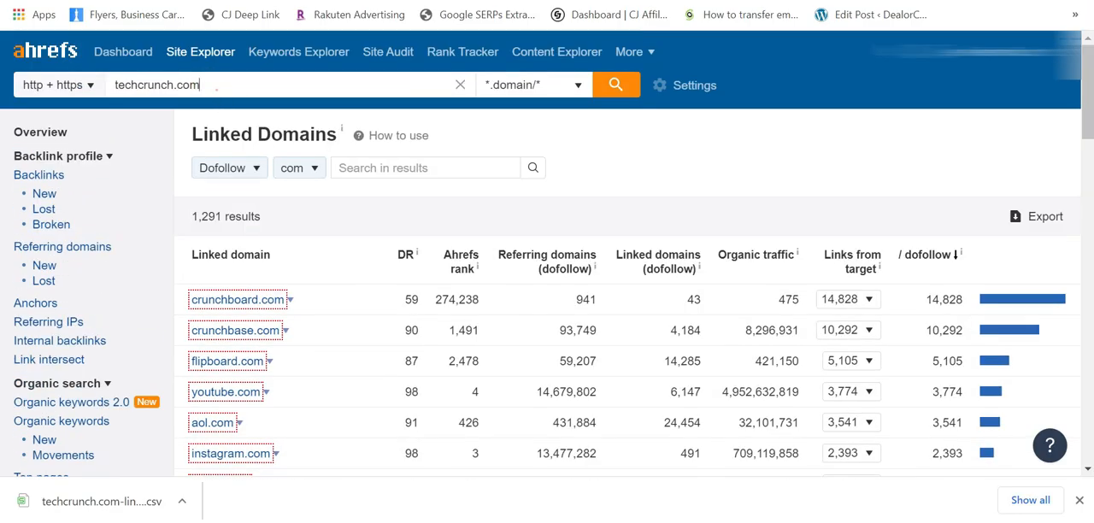
double_click(214, 85)
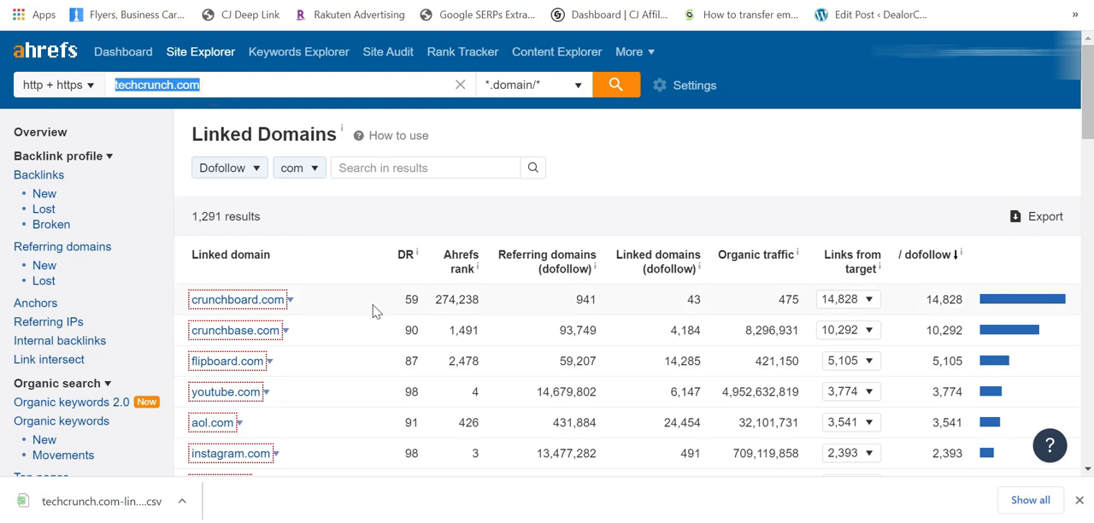
text(huffpost)
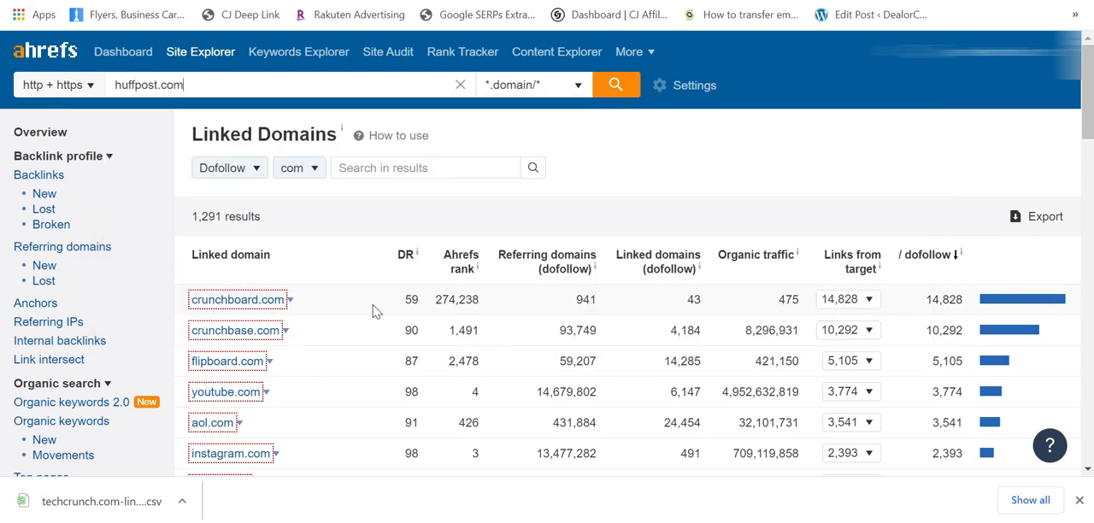
key(Return)
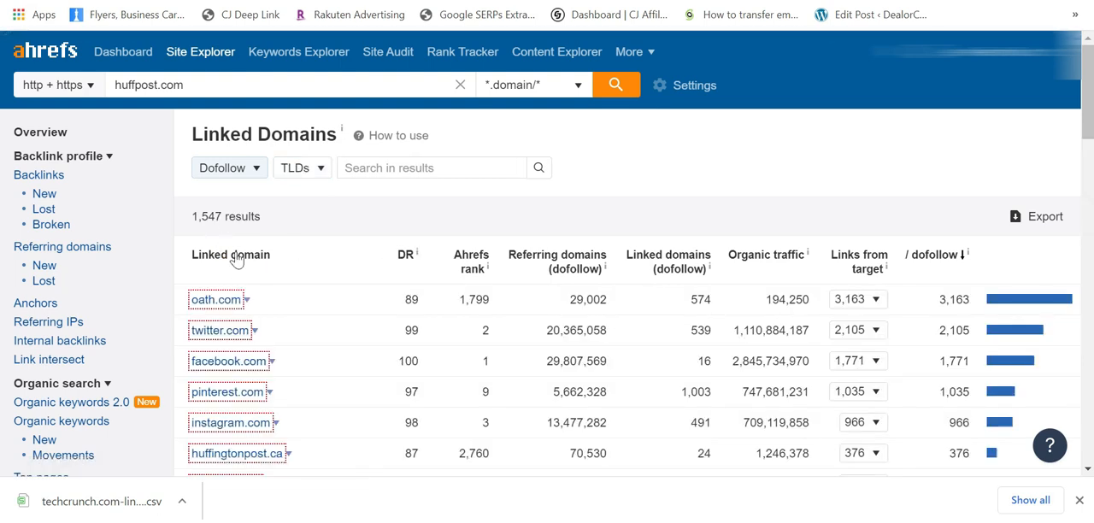
Step: Filter the linked domains to the com TLD, quick-export the first 1000 rows as UTF-8 CSV and open the file
click(299, 167)
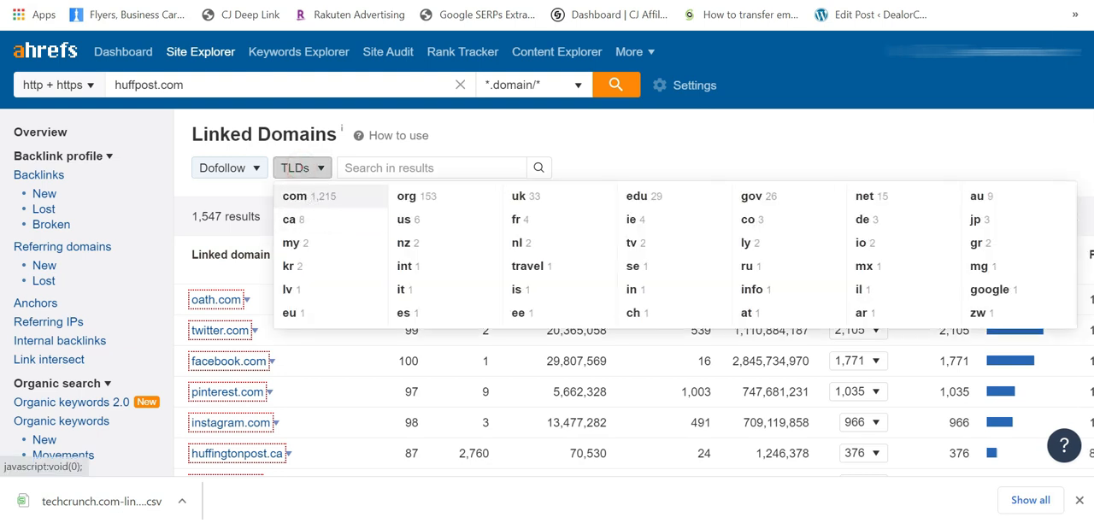
click(308, 199)
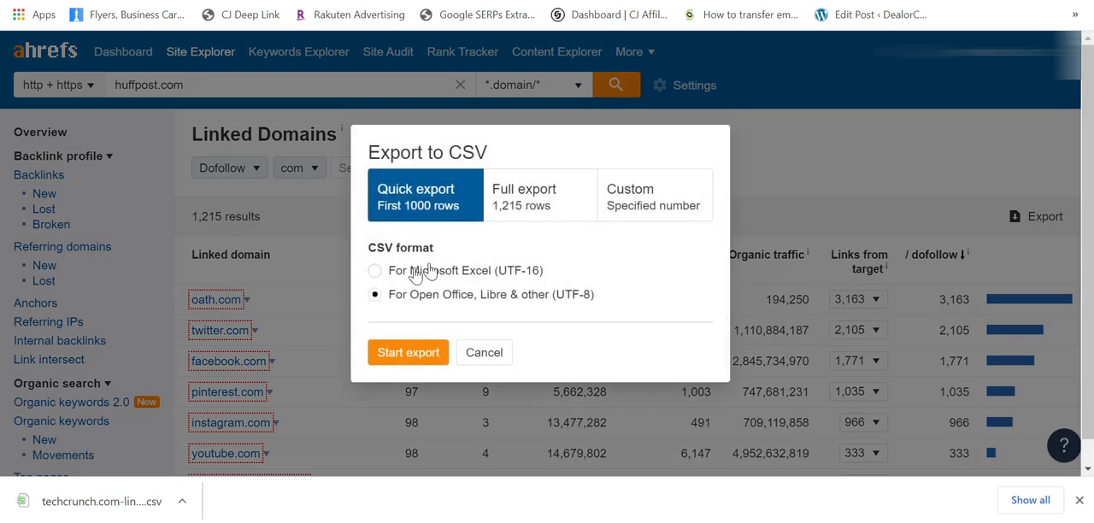
click(410, 349)
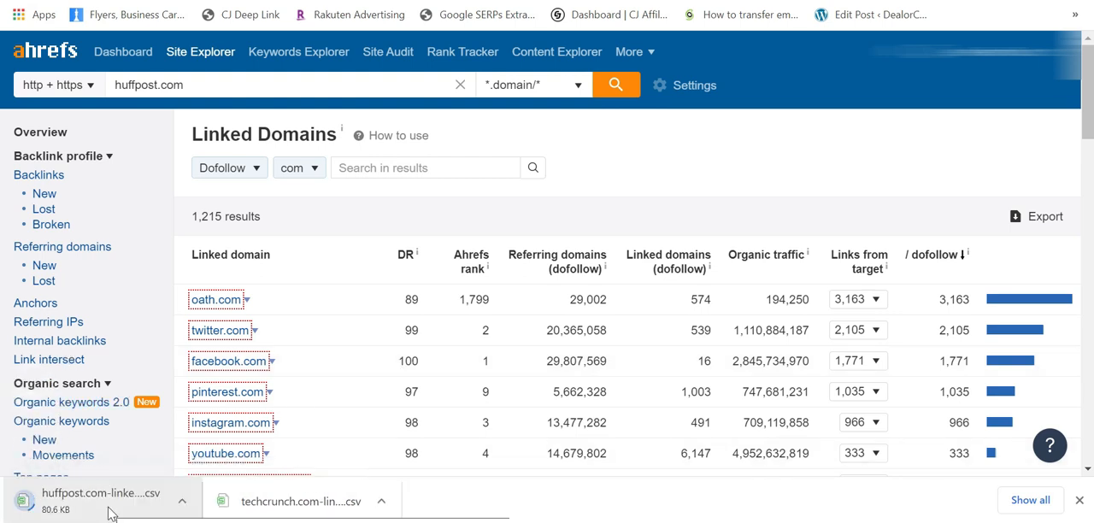
click(1015, 473)
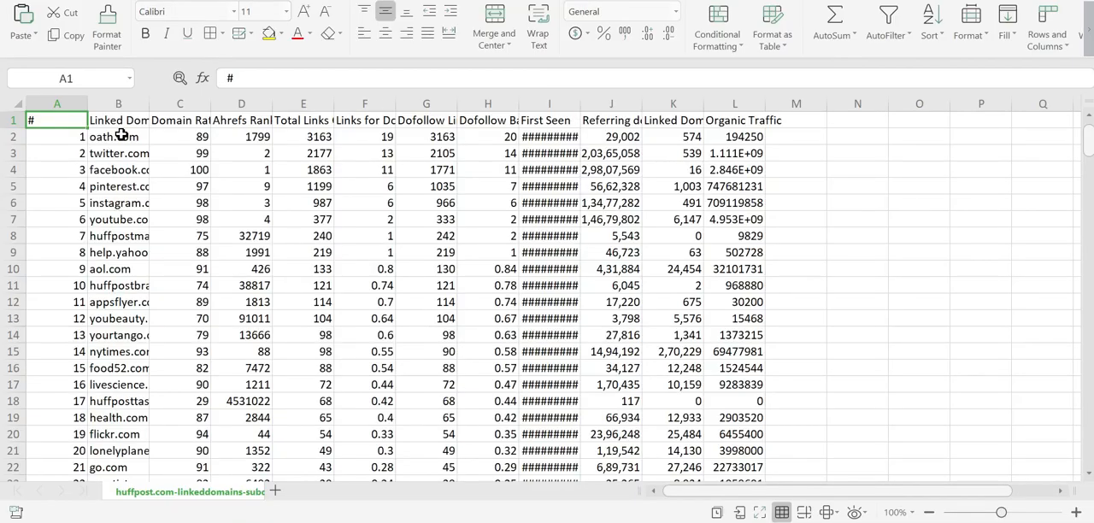
Step: Copy the huffpost.com linked domains from B2 to B1001 and run them through the NameBright bulk check in Firefox
click(122, 135)
key(ctrl+shift+Down)
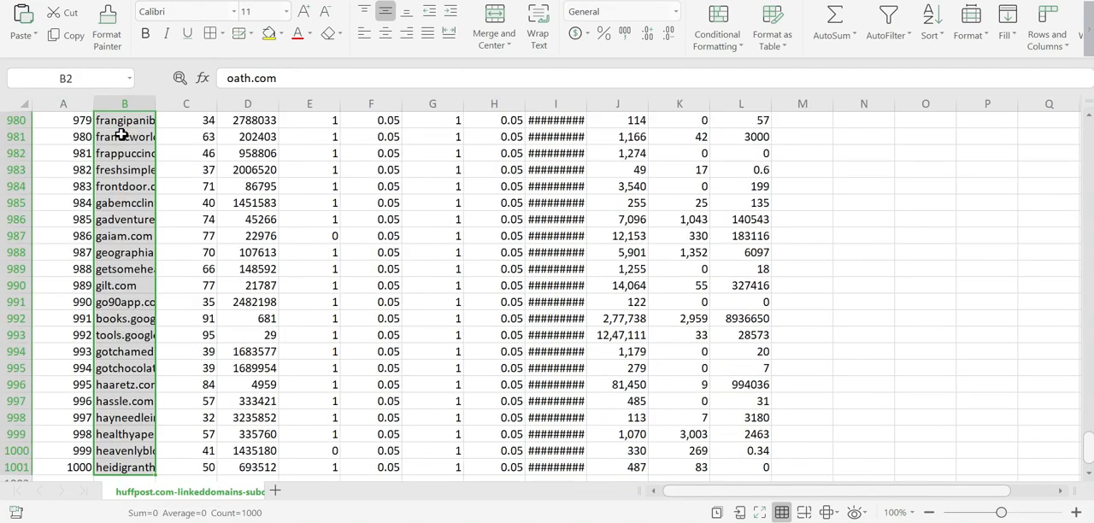
key(alt+Tab)
key(Tab)
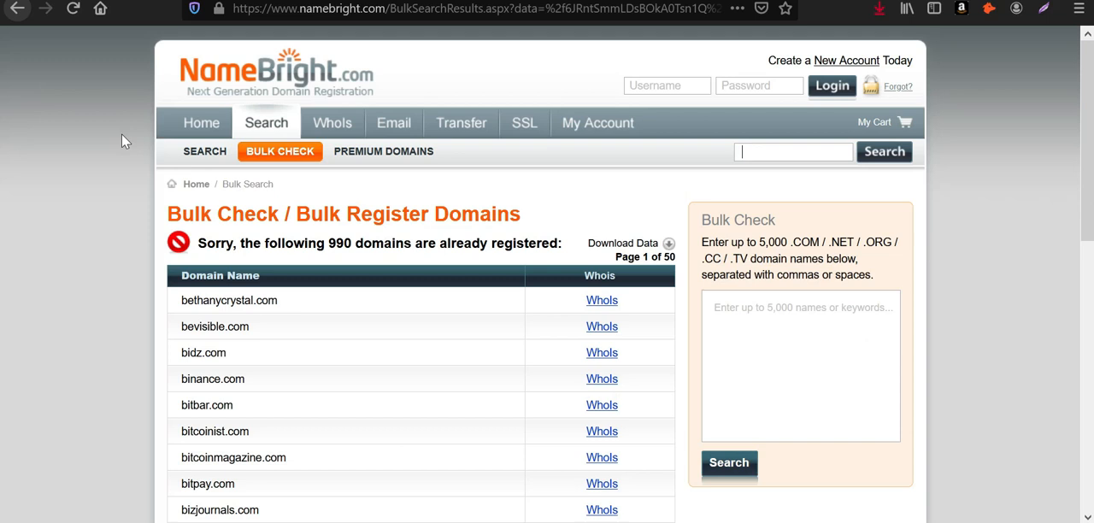
click(767, 318)
key(ctrl+v)
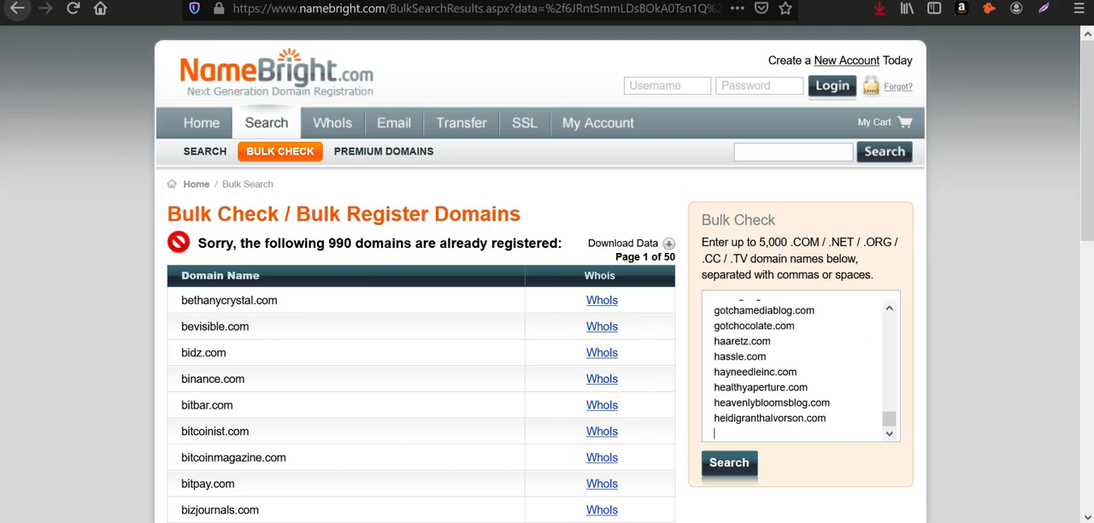
click(729, 464)
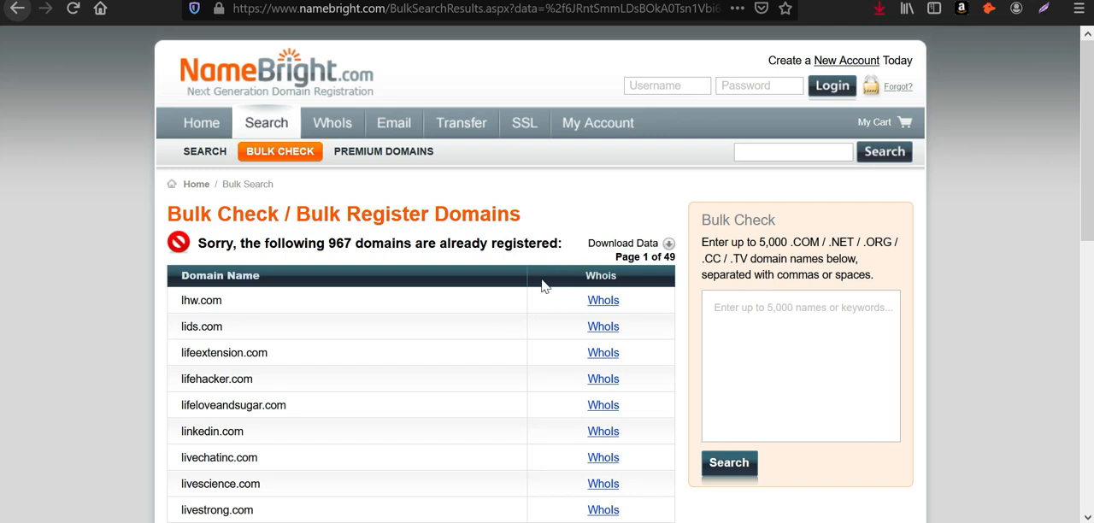
double_click(339, 244)
Step: Return to Ahrefs in Chrome, look up the linked domains of ndtv.com and check the number of results
key(alt+Tab)
key(alt+Tab)
key(alt+Tab)
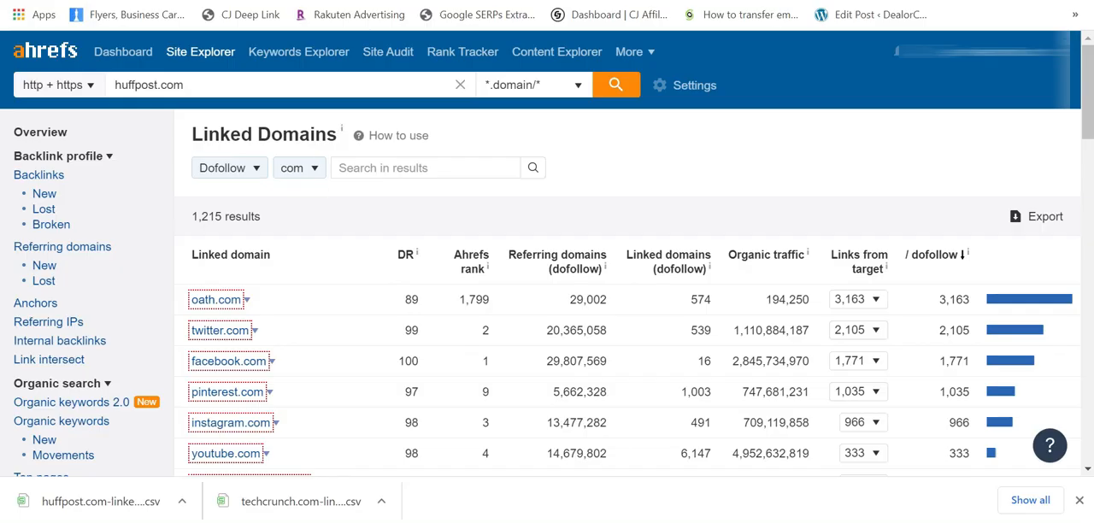
triple_click(211, 84)
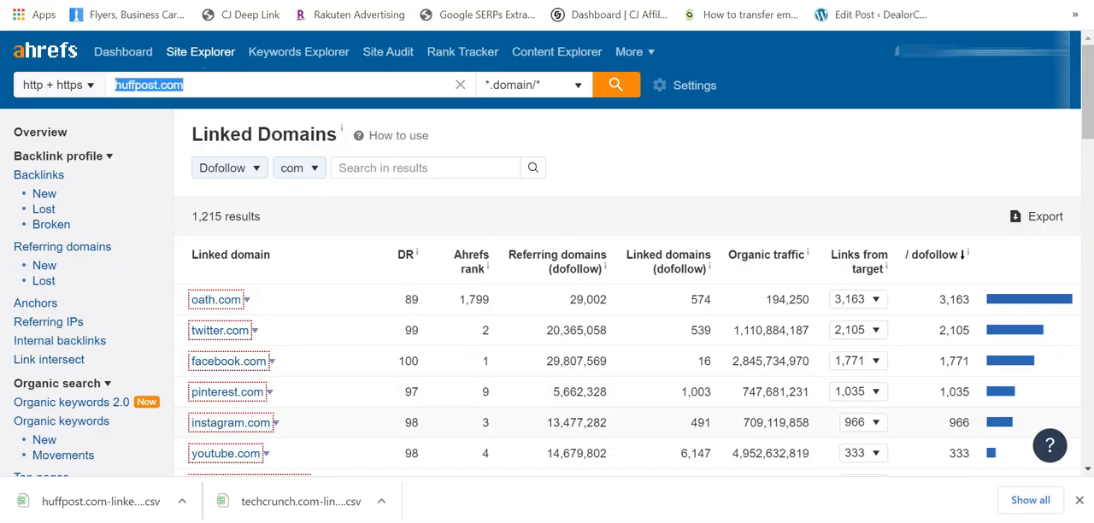
text(ndtv)
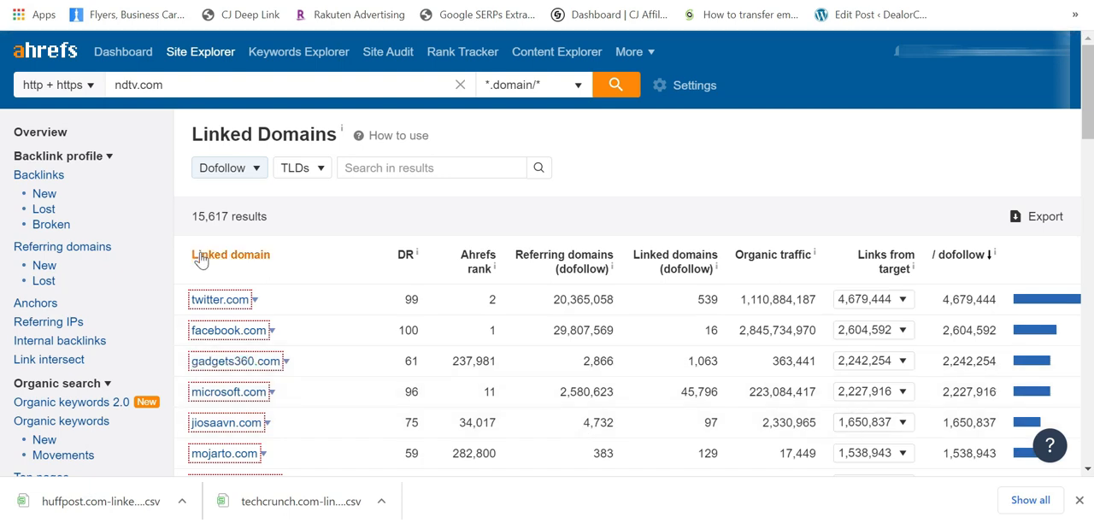
drag(200, 232, 301, 236)
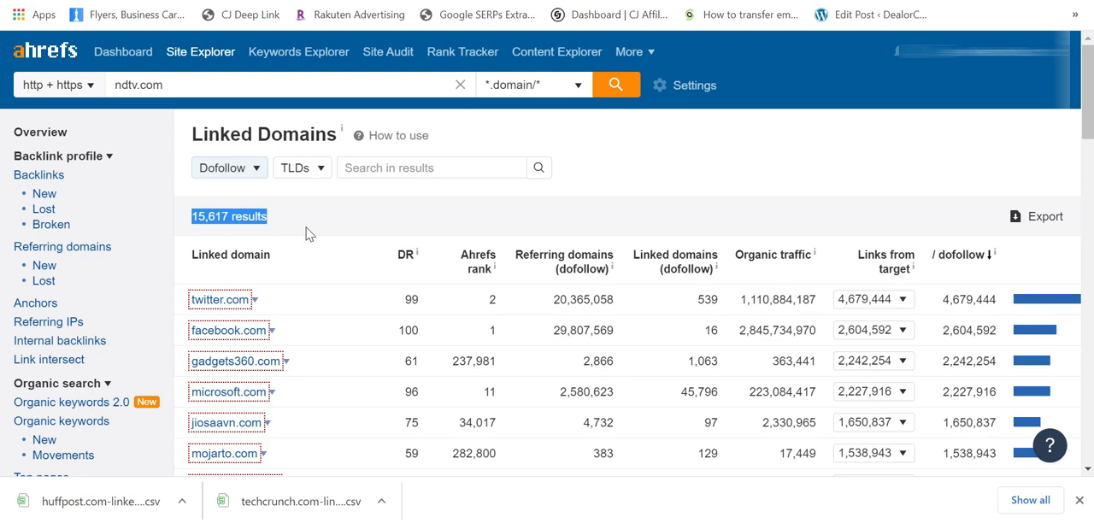
Step: Filter the ndtv.com linked domains to the com TLD and start a full CSV export in UTF-8 format
click(322, 167)
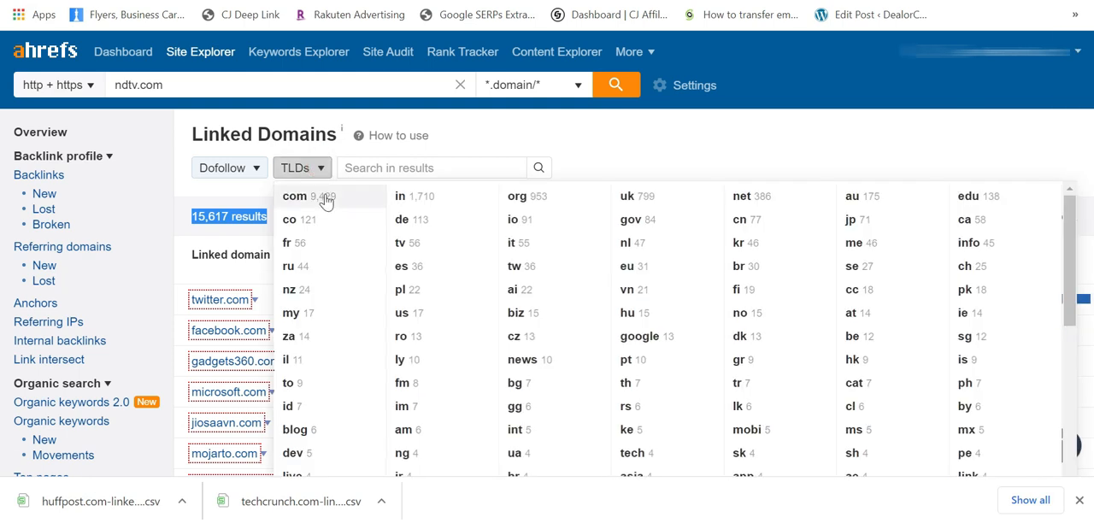
click(325, 198)
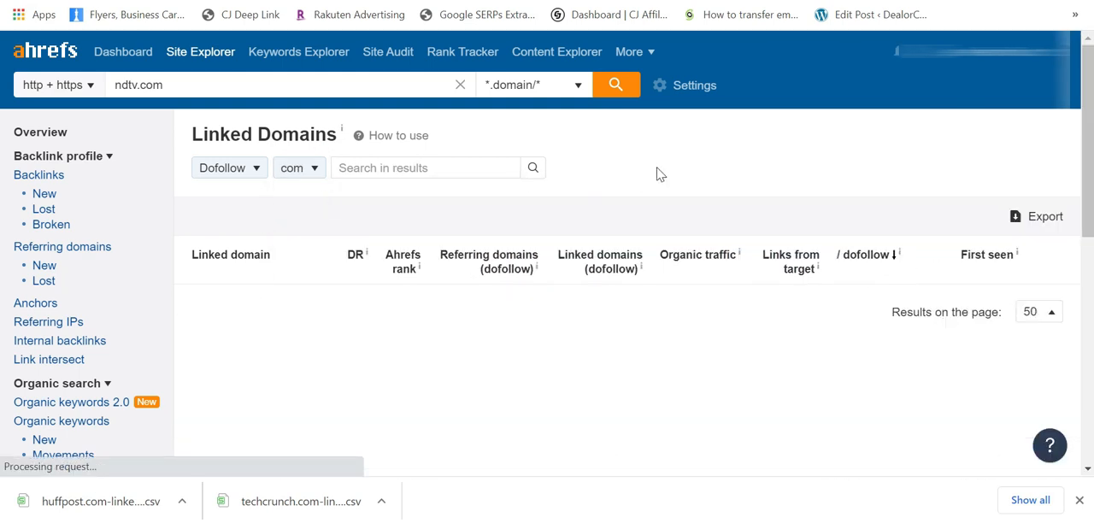
click(1042, 219)
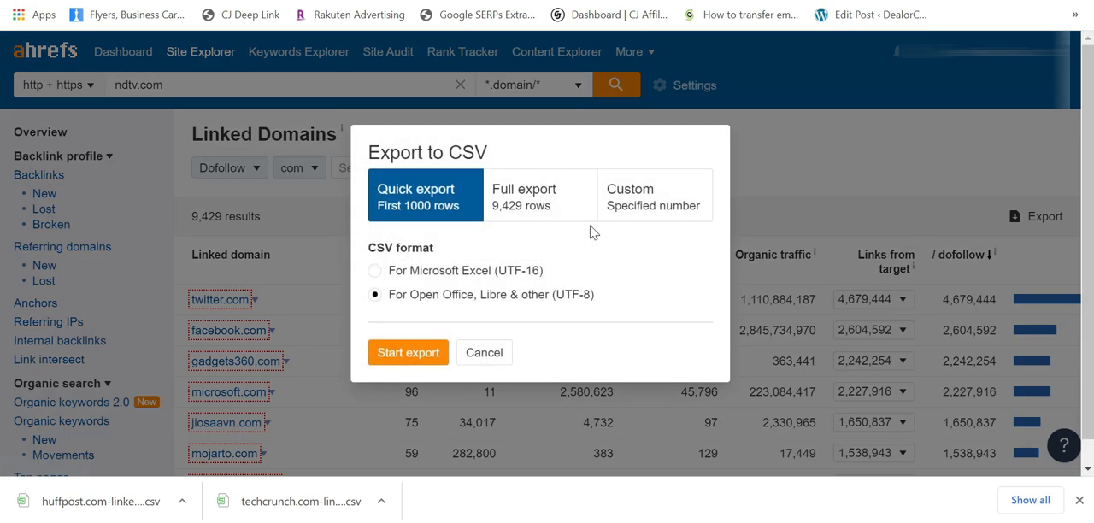
click(548, 213)
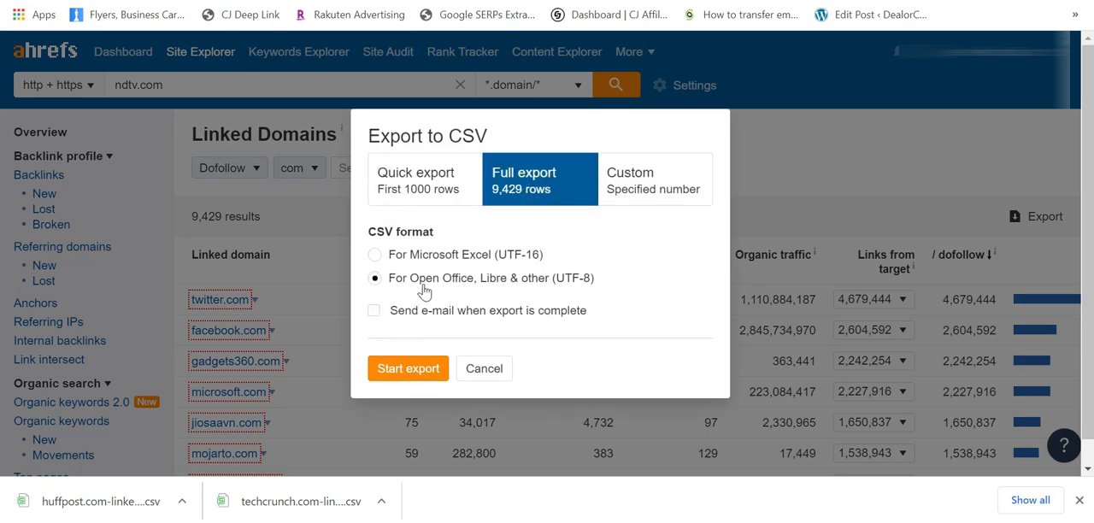
click(408, 368)
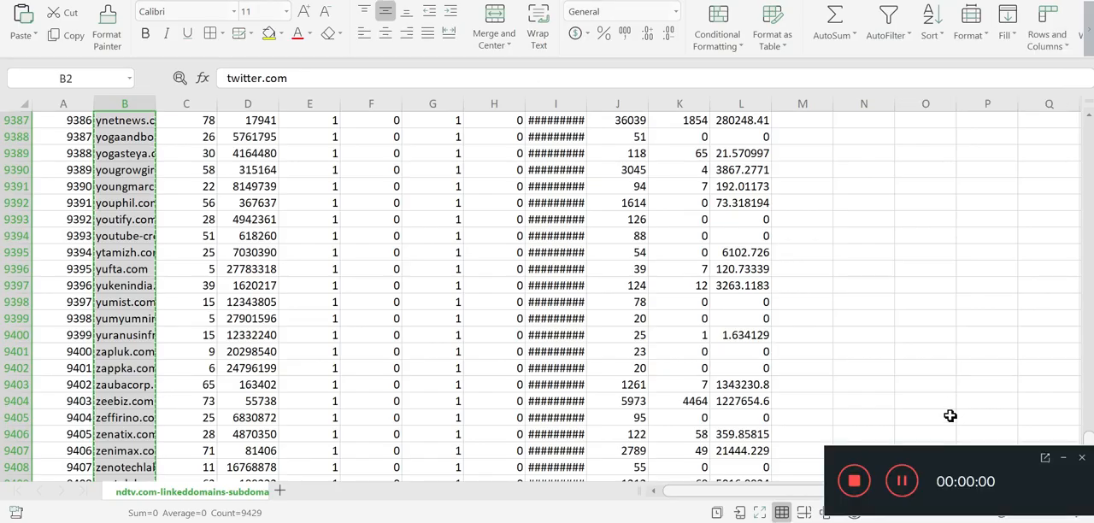
Step: Search the ndtv.com spreadsheet for 5000 until the entry numbered 5000 in column A is reached
click(1067, 463)
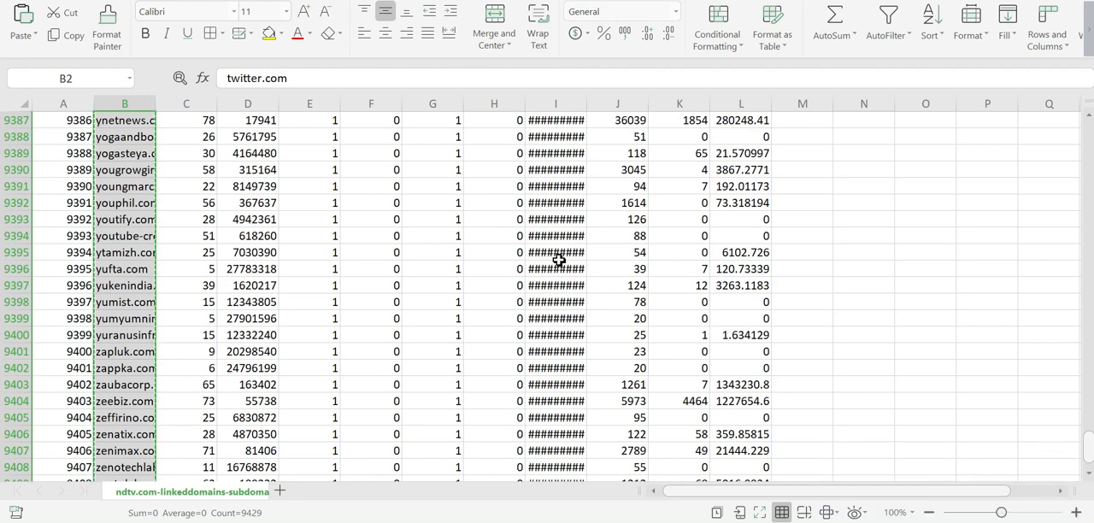
click(948, 266)
drag(1088, 446, 1088, 131)
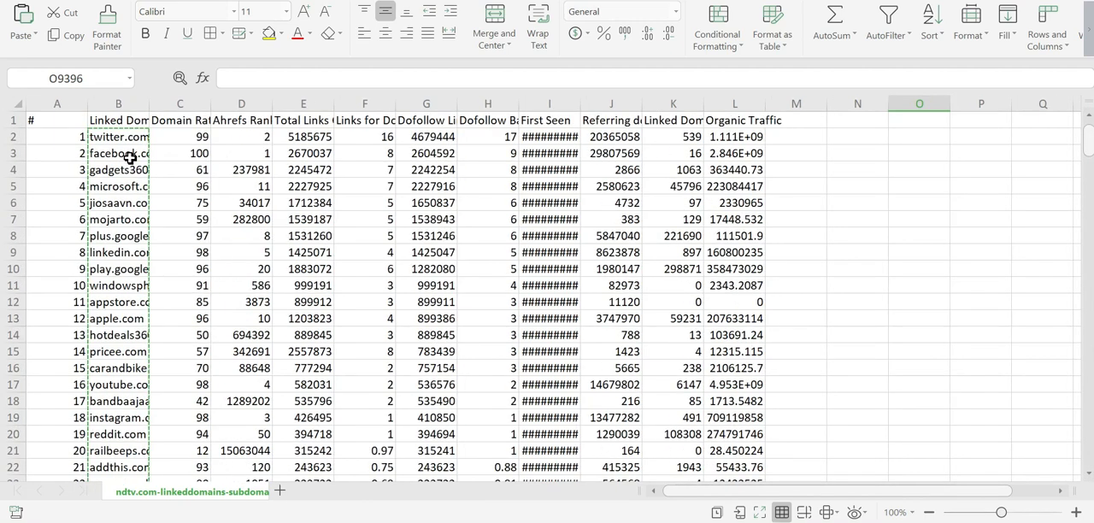
scroll(132, 237, down, 1)
scroll(132, 237, up, 1)
key(ctrl+f)
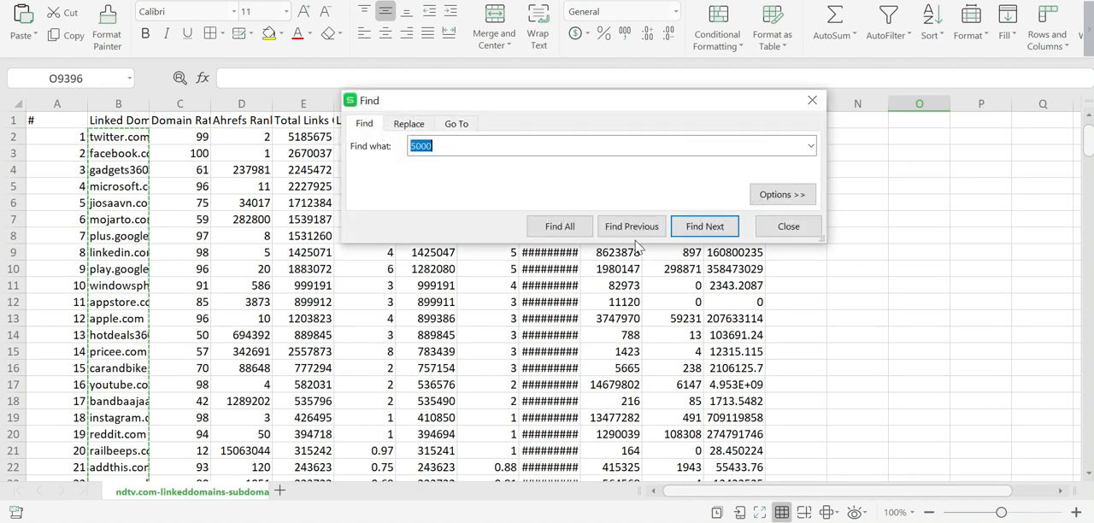
click(702, 229)
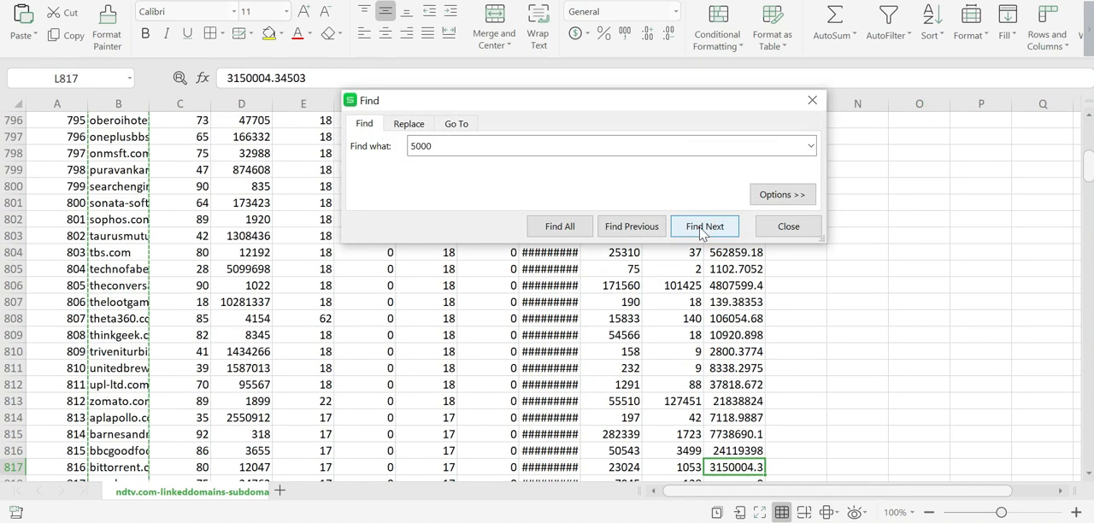
click(702, 228)
click(702, 228)
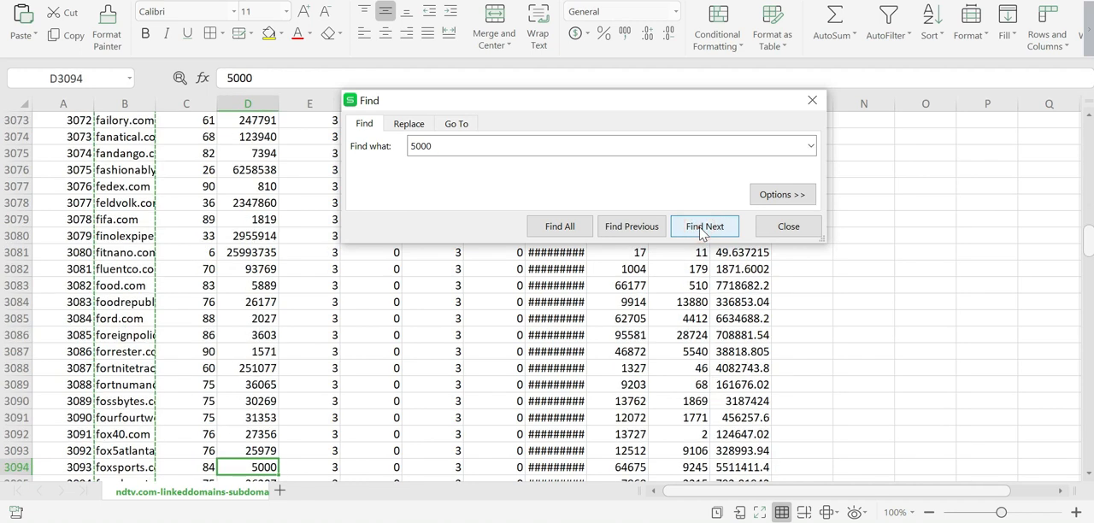
click(702, 229)
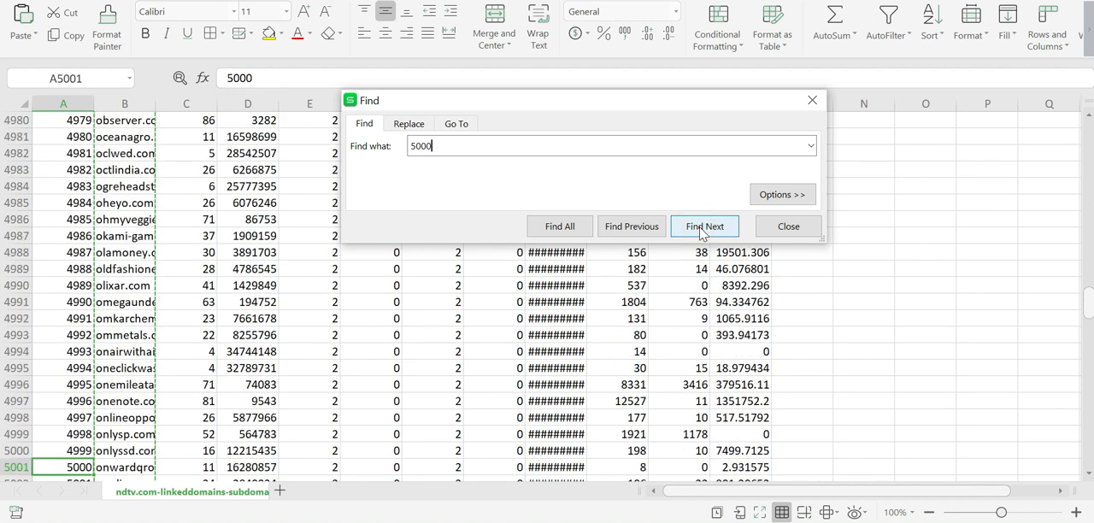
Step: Insert an empty row above row 5000 to split the domain list
right_click(14, 460)
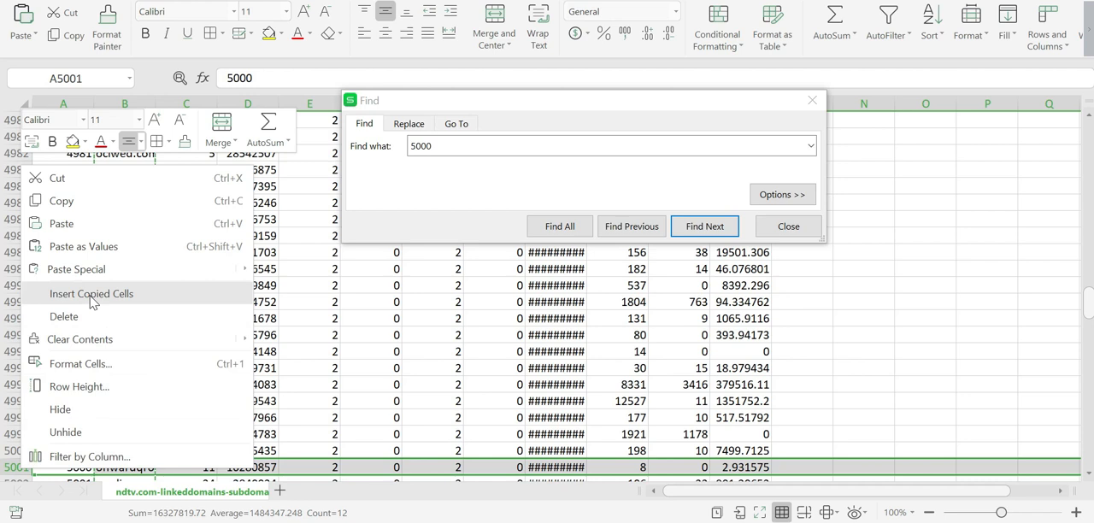
double_click(380, 385)
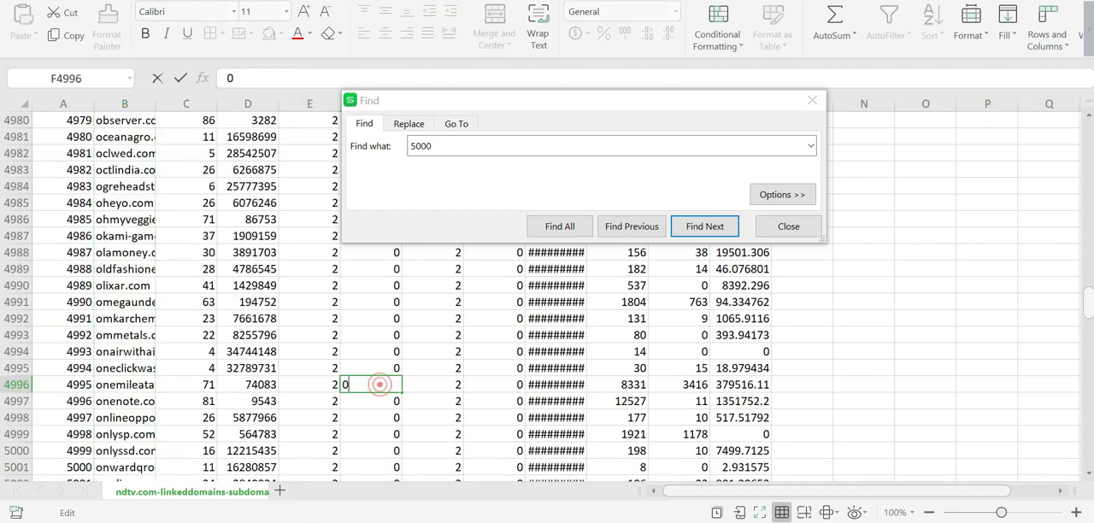
click(120, 436)
click(15, 452)
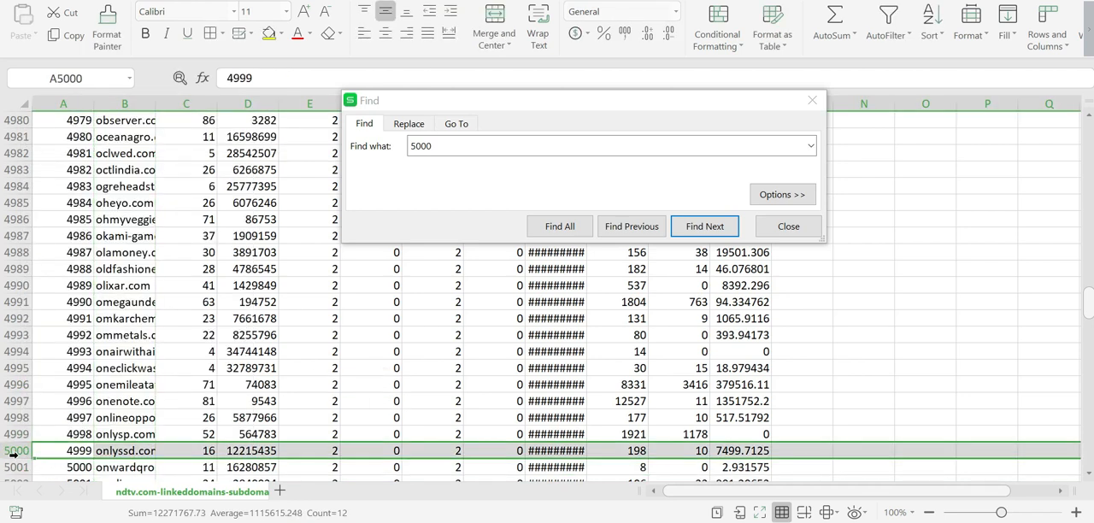
right_click(15, 453)
click(80, 283)
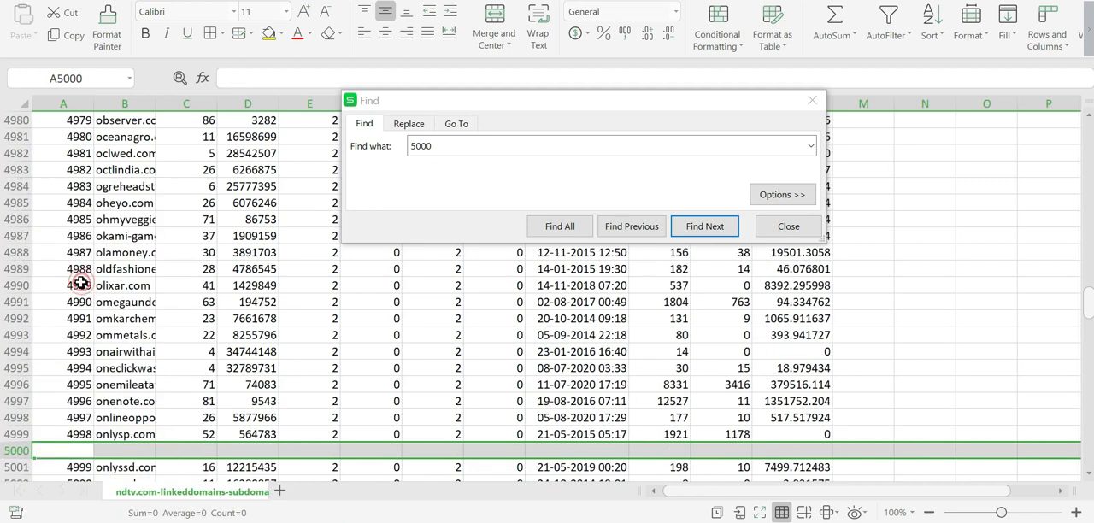
Step: Copy the linked domains above the empty row, from B2 to B4999
click(135, 434)
key(ctrl+shift+Up)
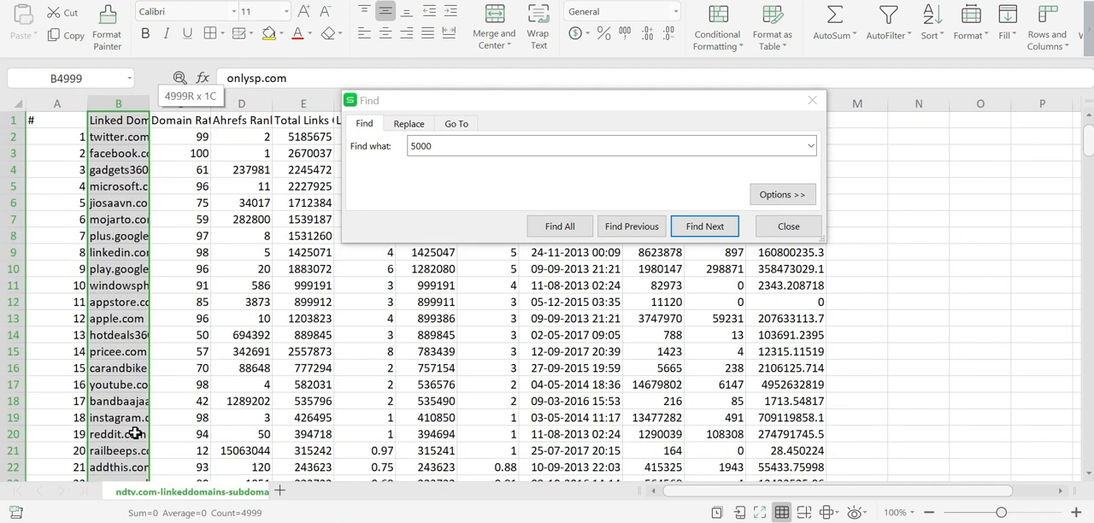
key(ctrl+c)
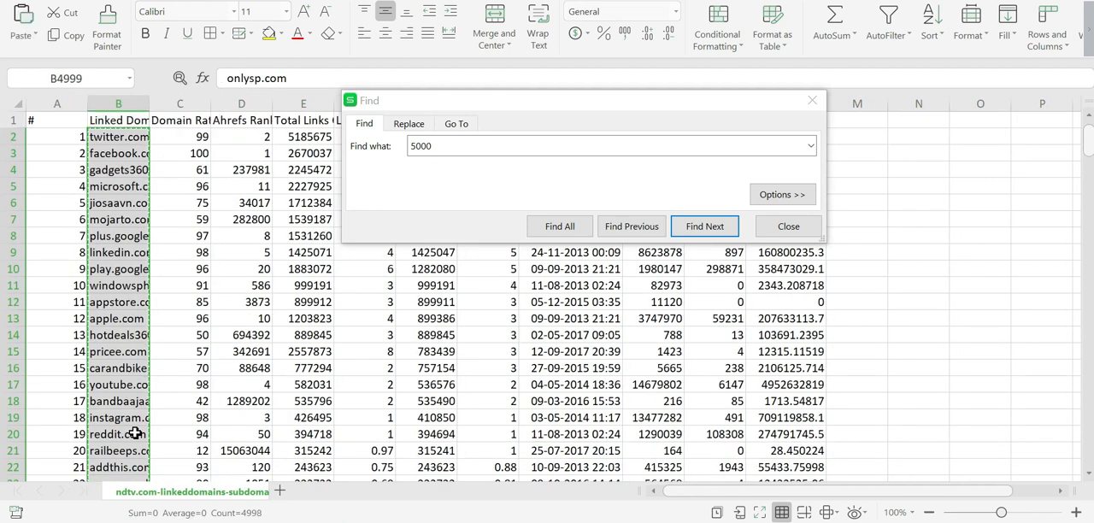
Step: Switch to NameBright and run a bulk check on the copied ndtv.com linked domains
key(alt+Tab)
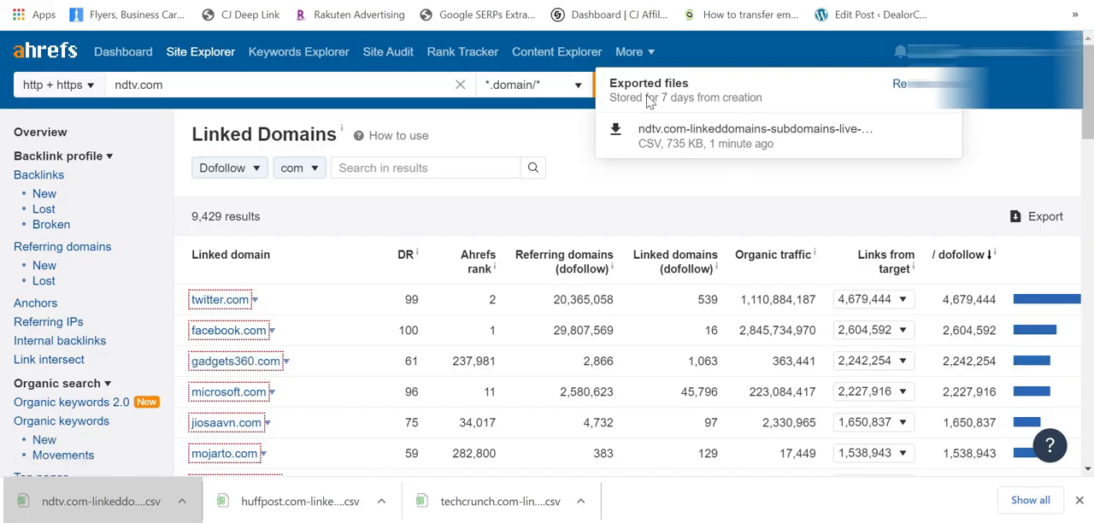
key(alt+Tab)
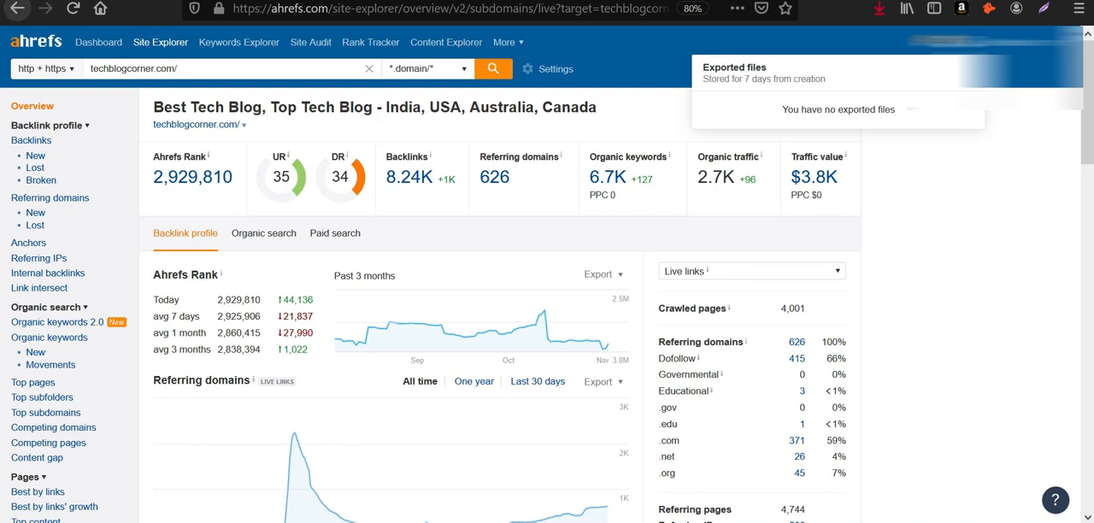
key(ctrl+Tab)
click(835, 340)
key(ctrl+v)
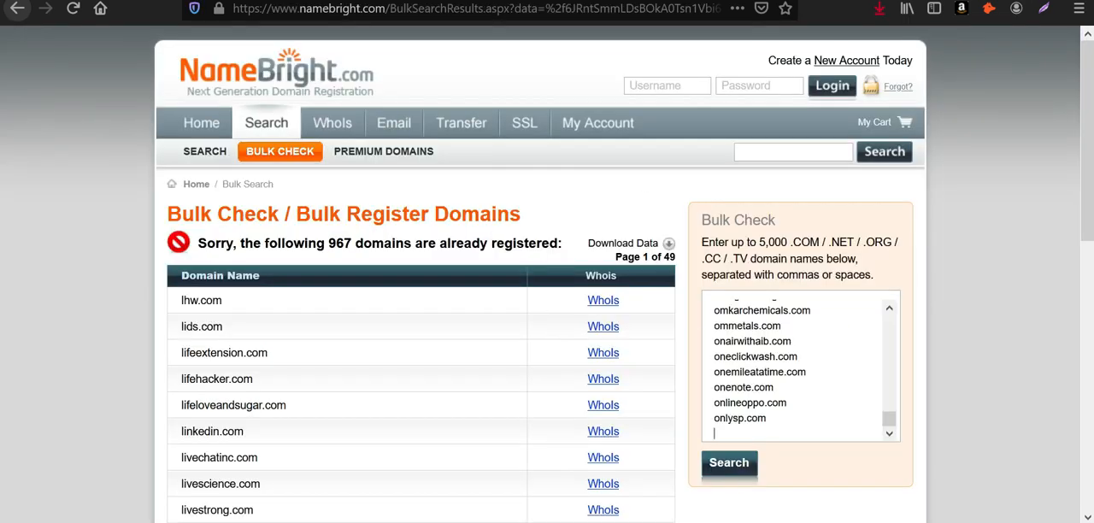
click(736, 462)
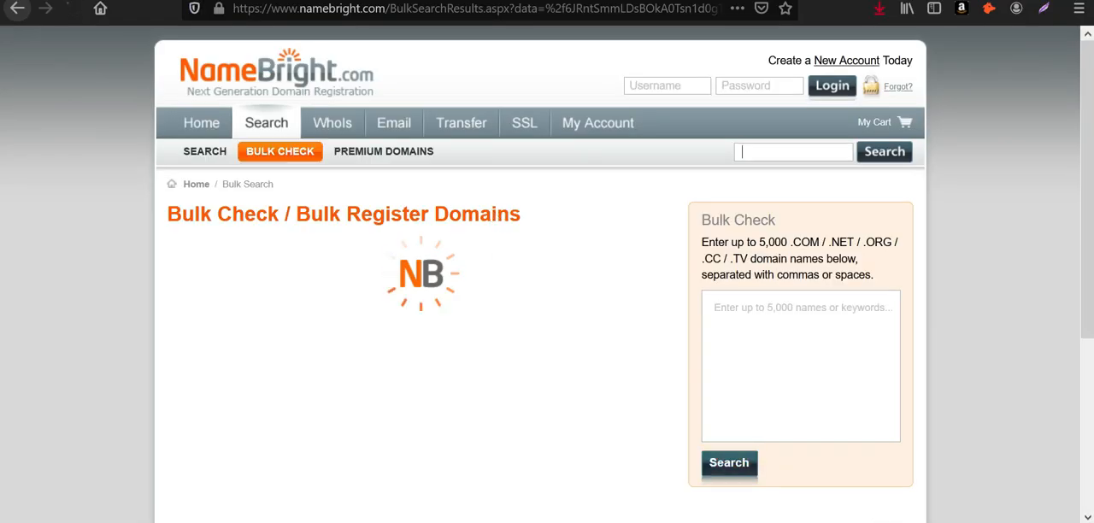
scroll(396, 230, down, 2)
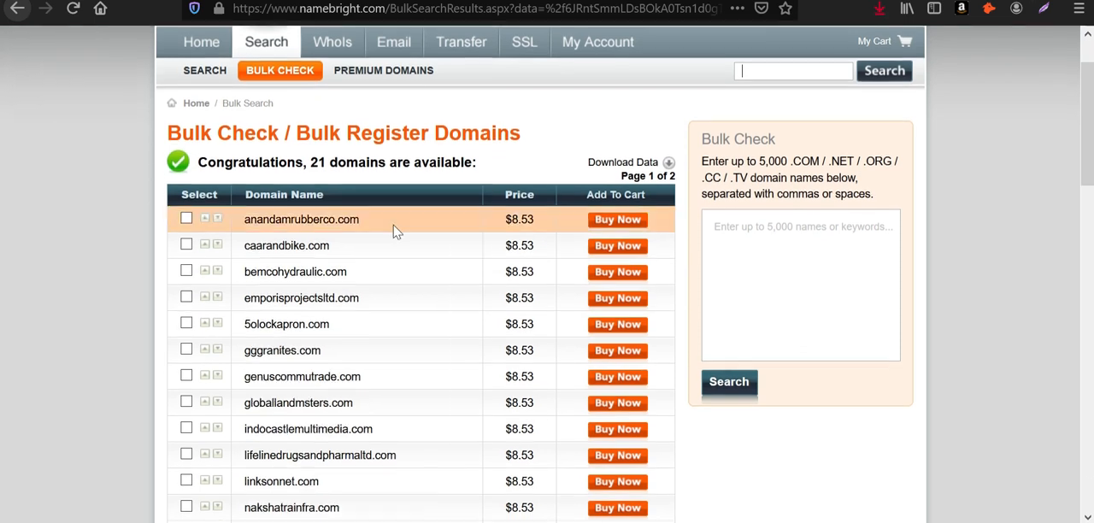
drag(311, 155, 472, 155)
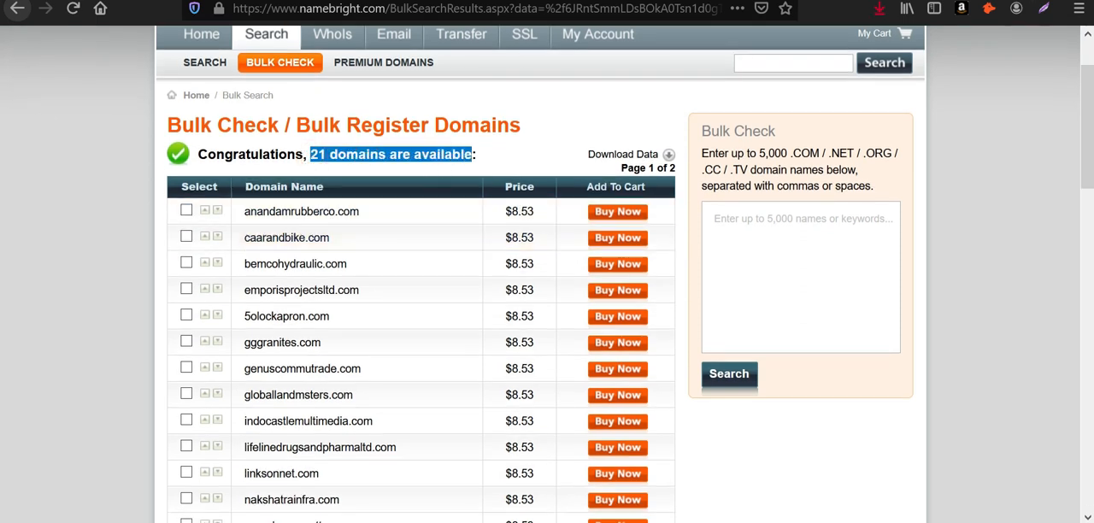
click(667, 162)
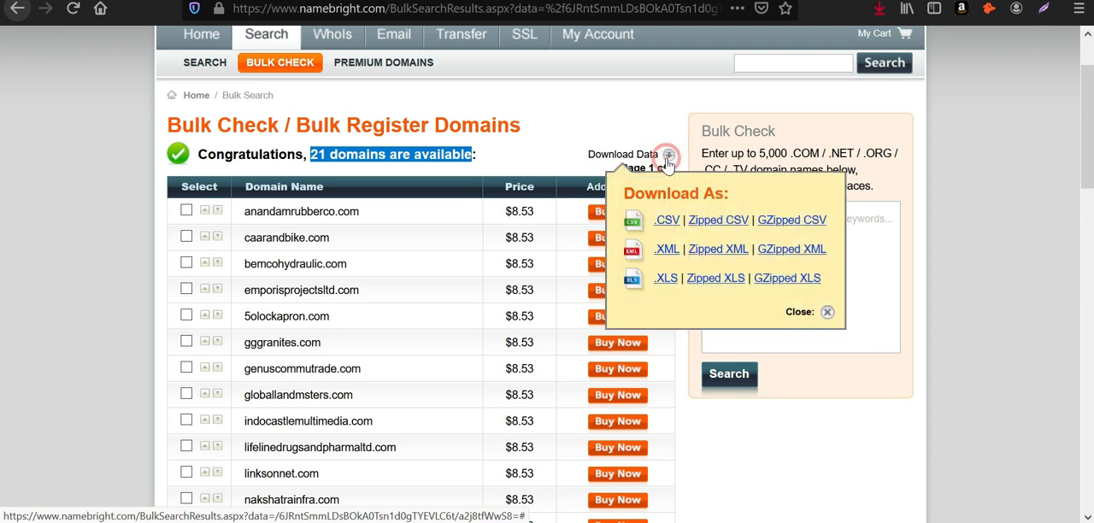
click(588, 134)
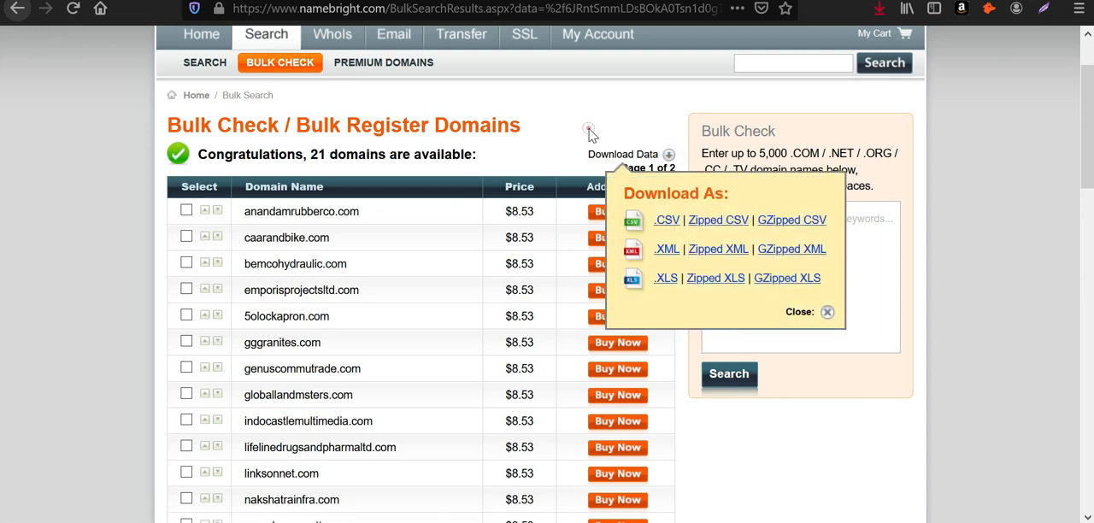
click(827, 312)
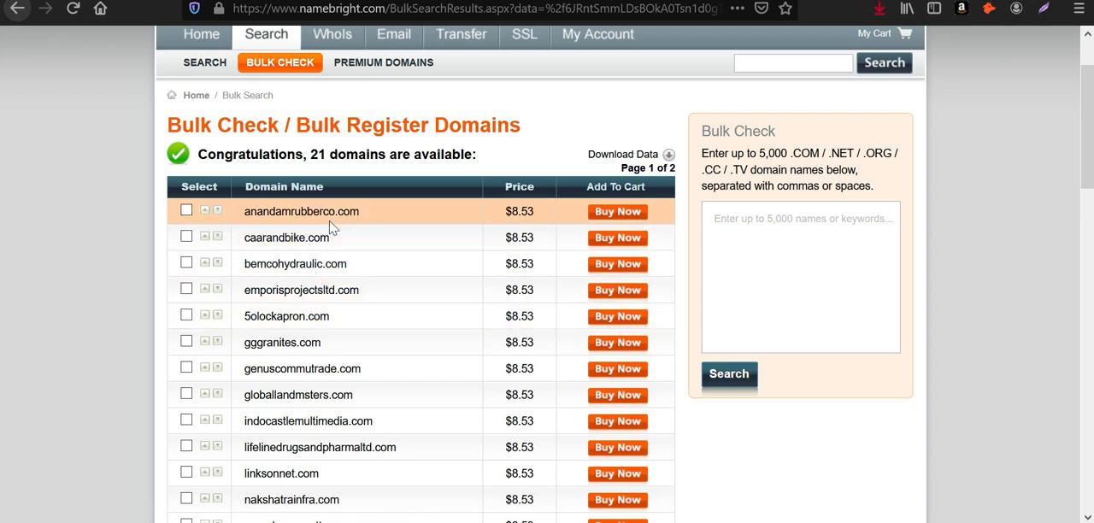
Step: Select the available domains anandamrubberco.com, caarandbike.com and bemcohydraulic.com
click(187, 211)
click(186, 238)
click(186, 263)
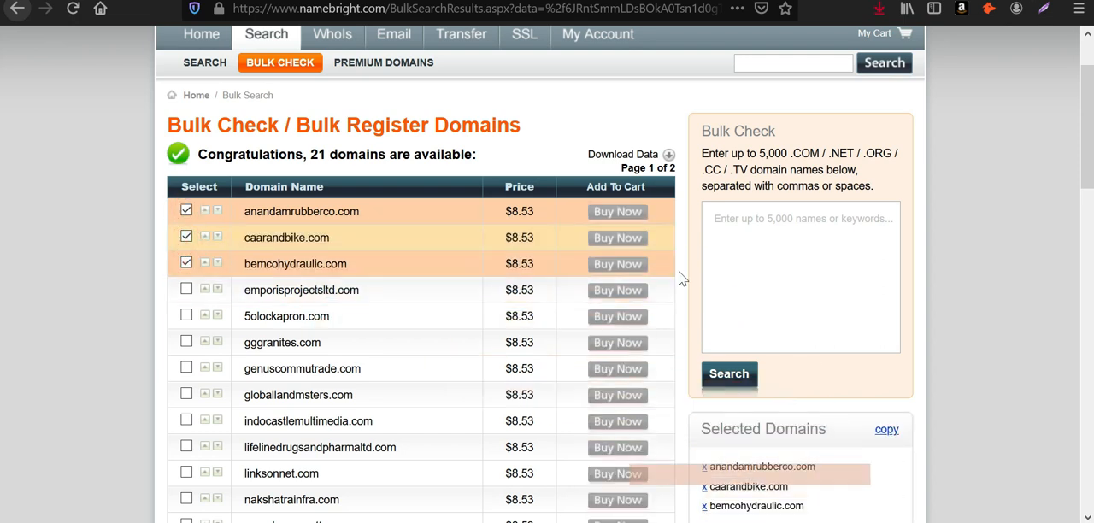
scroll(681, 278, down, 3)
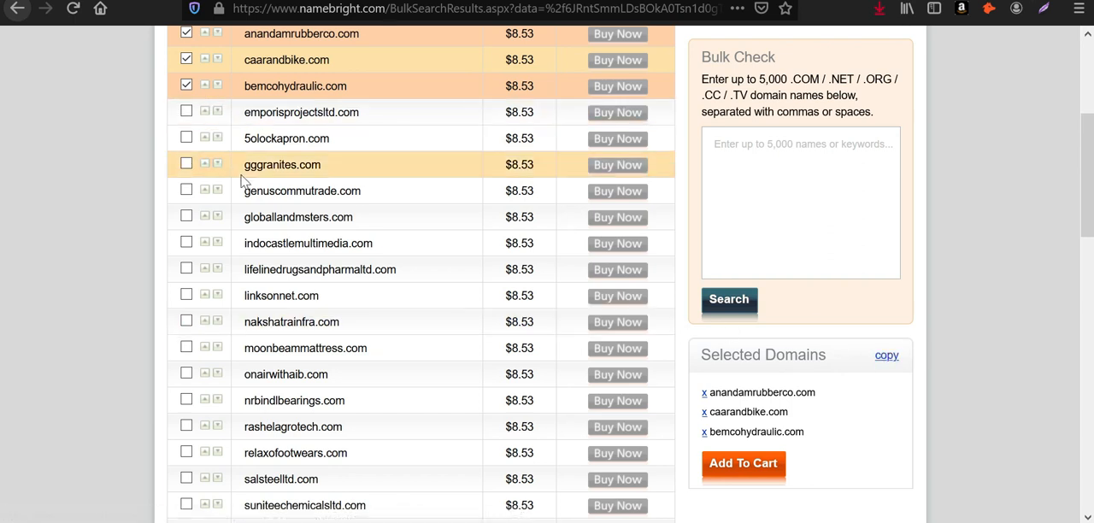
Step: Download the bulk check results as an XLS file and open it in the spreadsheet program
scroll(183, 158, up, 3)
click(637, 157)
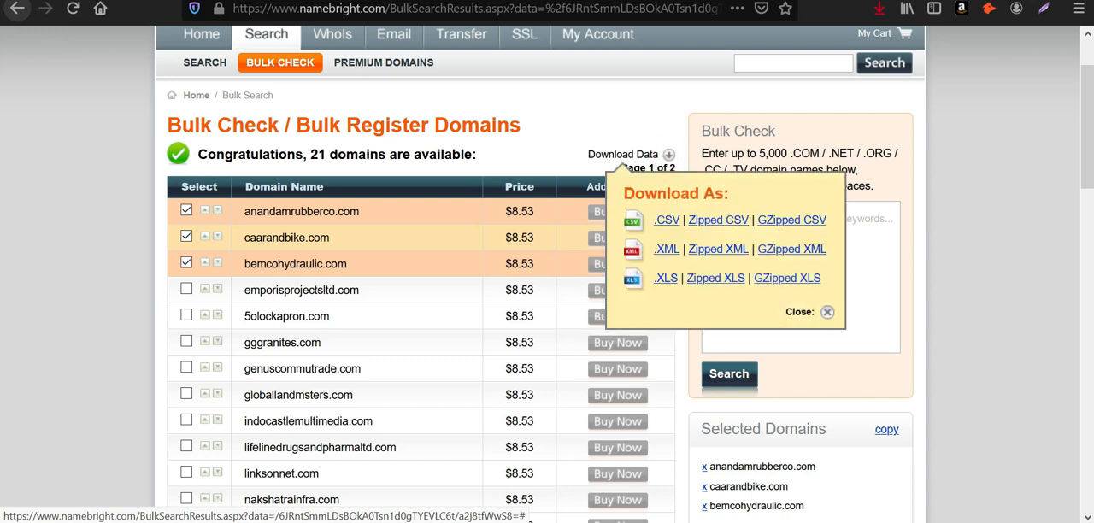
click(668, 280)
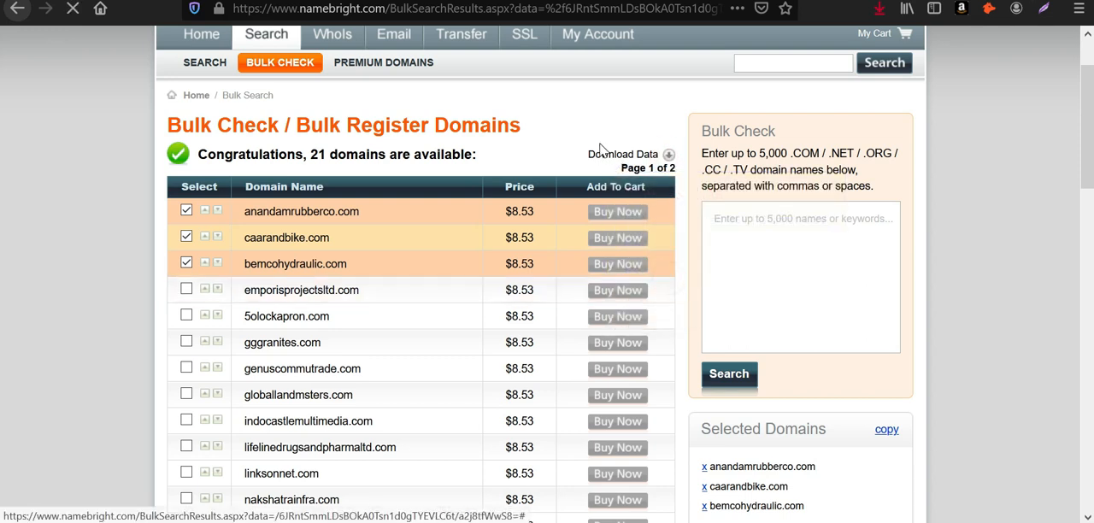
click(606, 347)
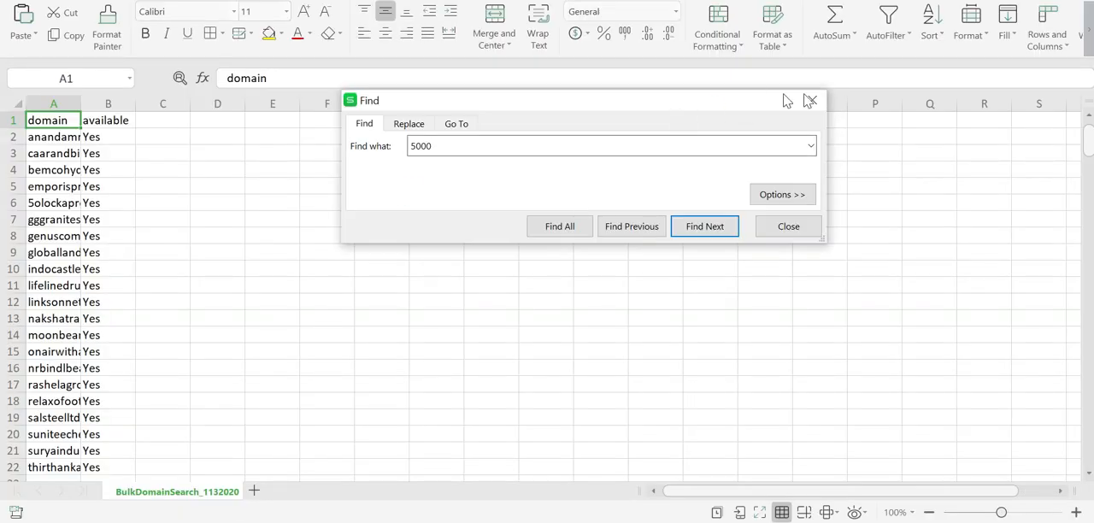
Step: Widen column A to fit the domain names and copy the available domains from A2 to A22
click(807, 96)
drag(85, 104, 177, 129)
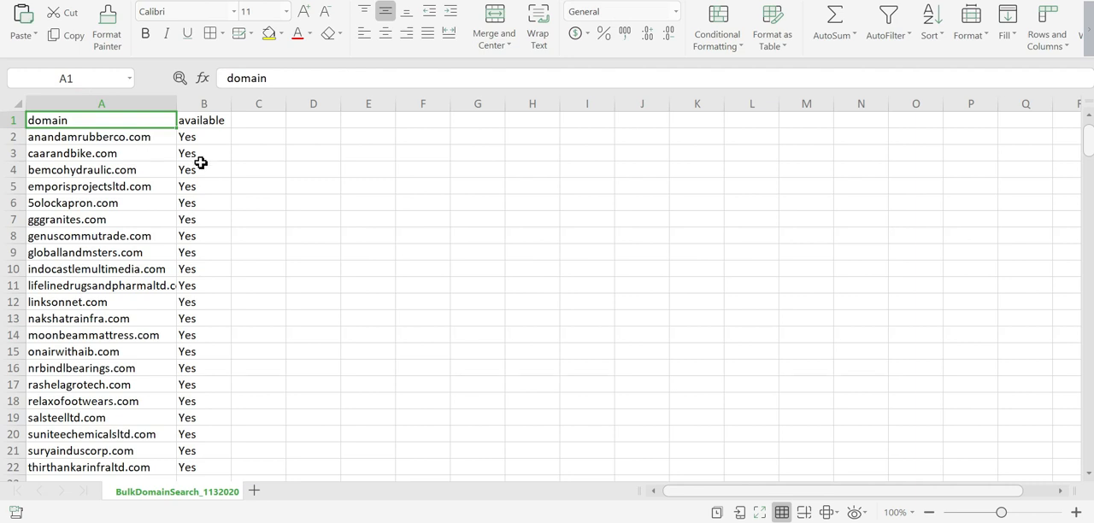
scroll(198, 175, down, 4)
click(150, 270)
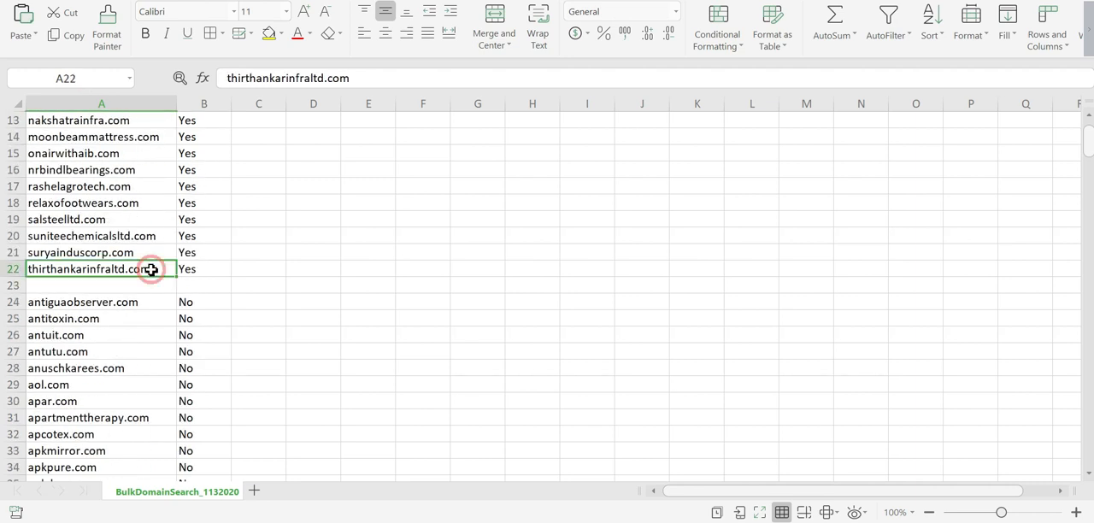
key(ctrl+shift+Up)
key(shift+Down)
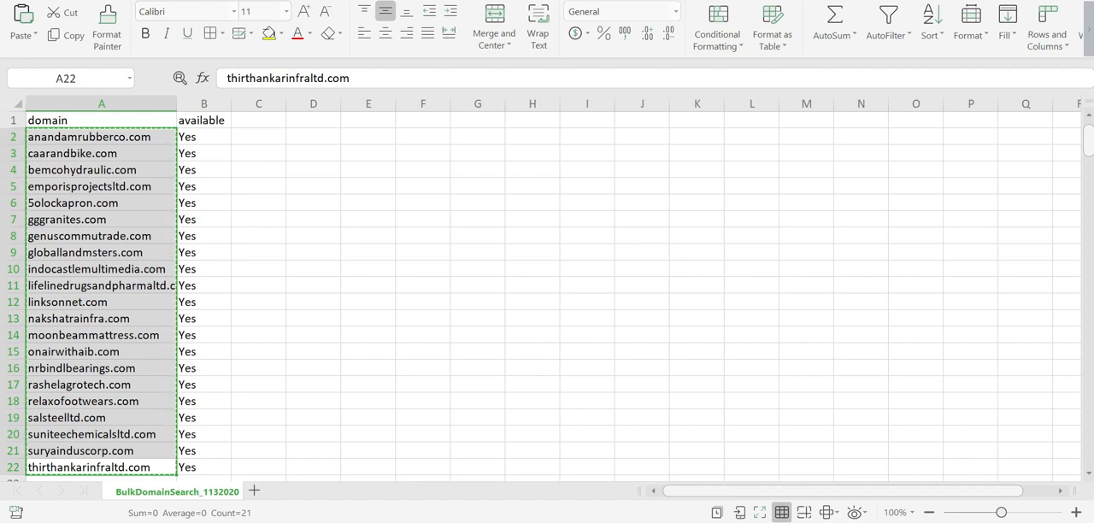
click(581, 522)
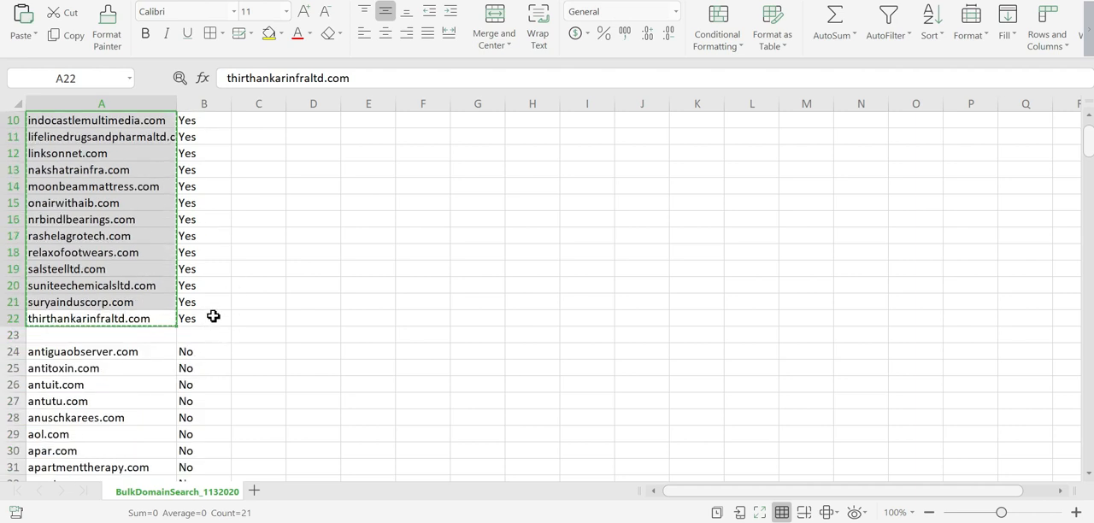
Step: Compare the values in the available column above and below the empty row 23
drag(208, 135, 212, 477)
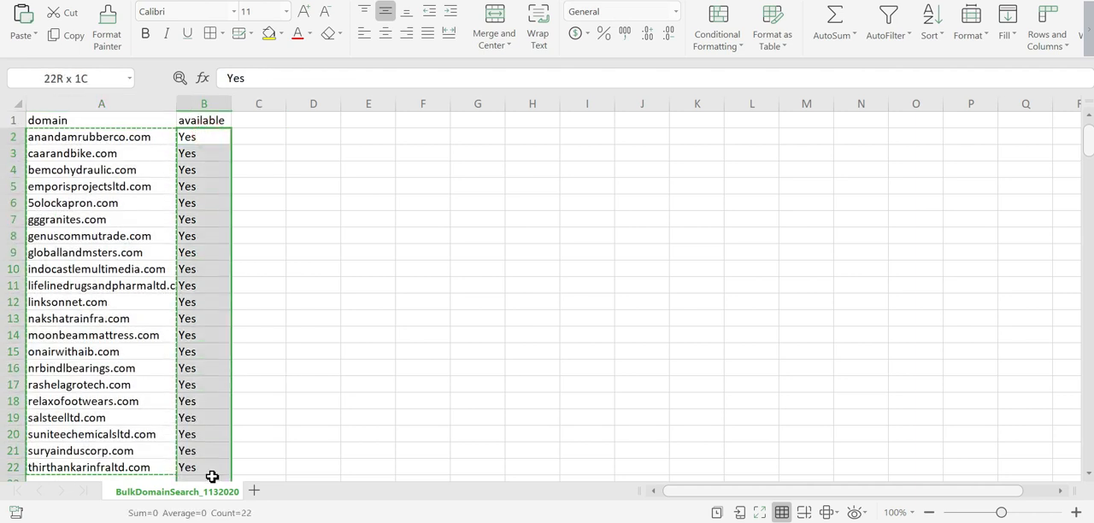
scroll(183, 402, down, 3)
drag(193, 352, 227, 426)
scroll(220, 417, up, 3)
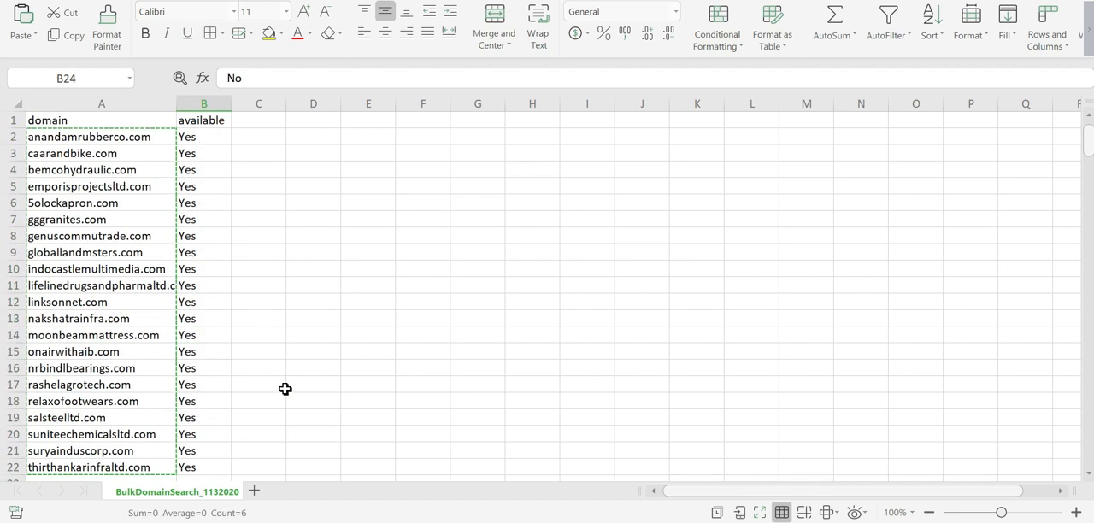
Step: Copy the available domains A2 to A22 again and open Batch Analysis in Ahrefs
drag(115, 137, 141, 480)
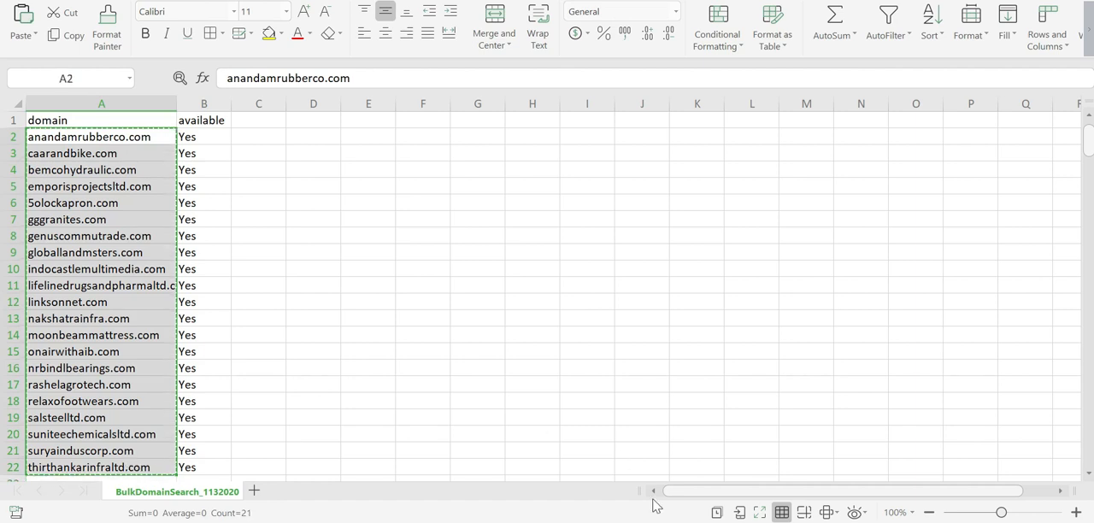
click(689, 519)
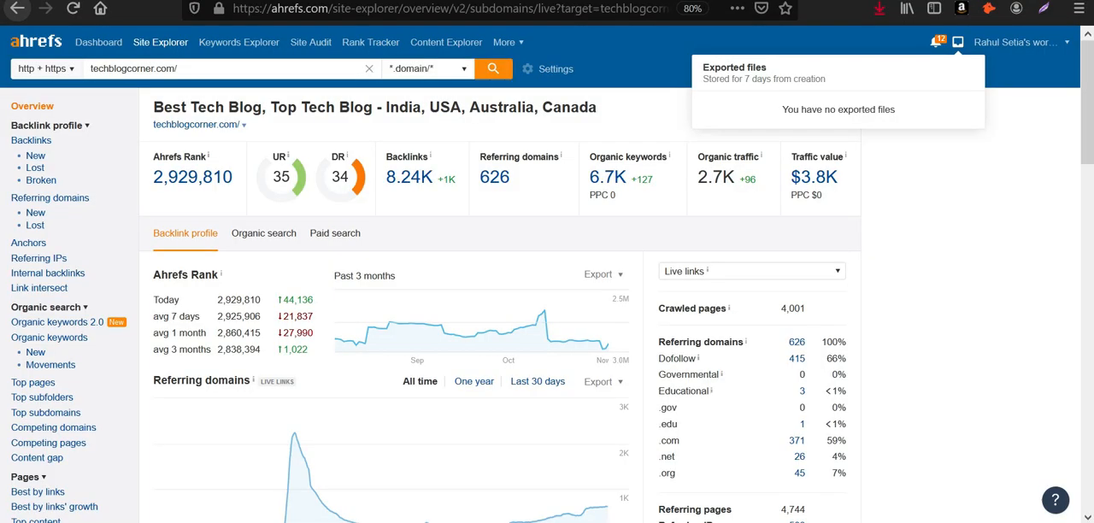
click(508, 42)
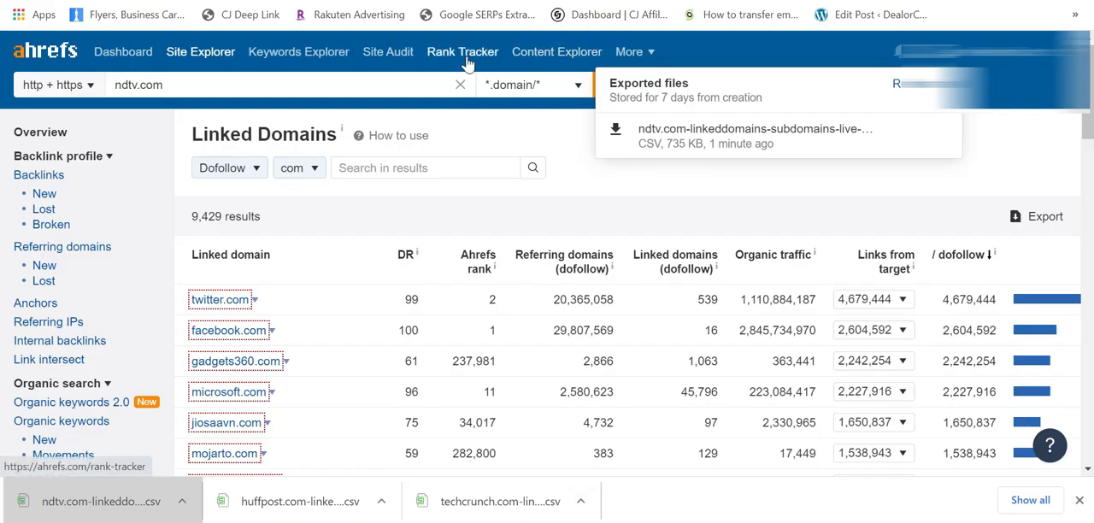
click(643, 54)
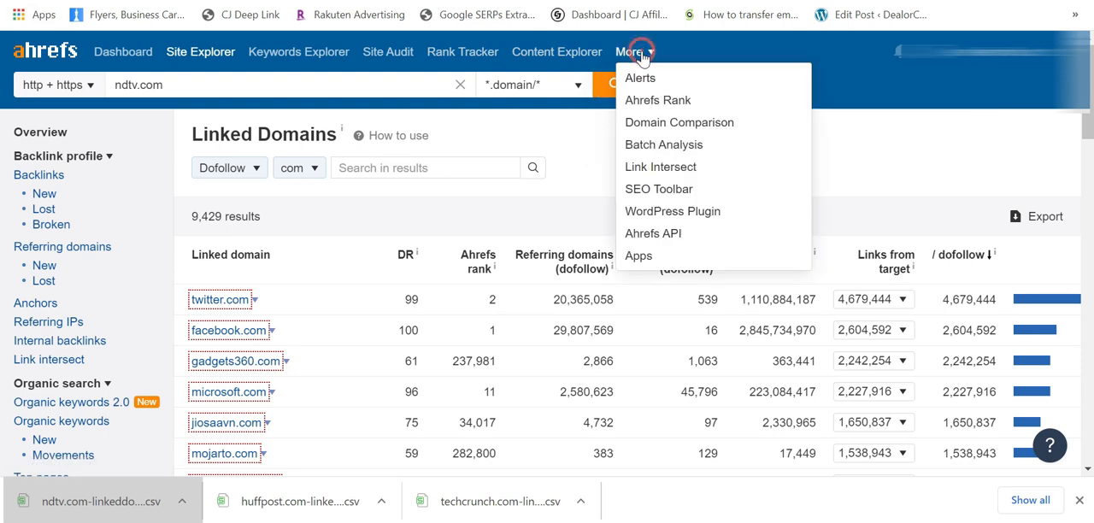
click(681, 147)
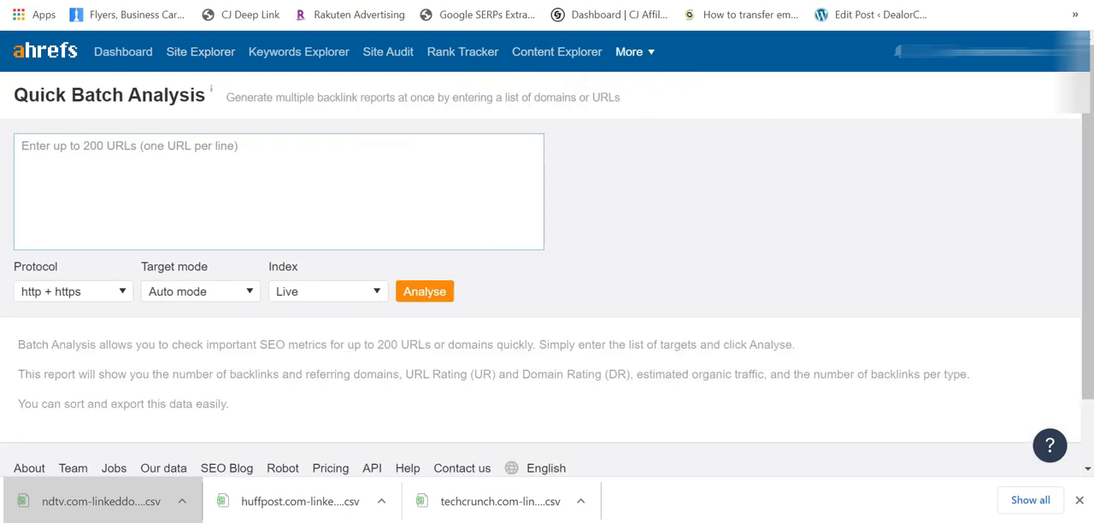
Step: Paste the copied domains into Quick Batch Analysis and analyse them with http + https, Auto mode and the Live index
click(258, 157)
key(ctrl+v)
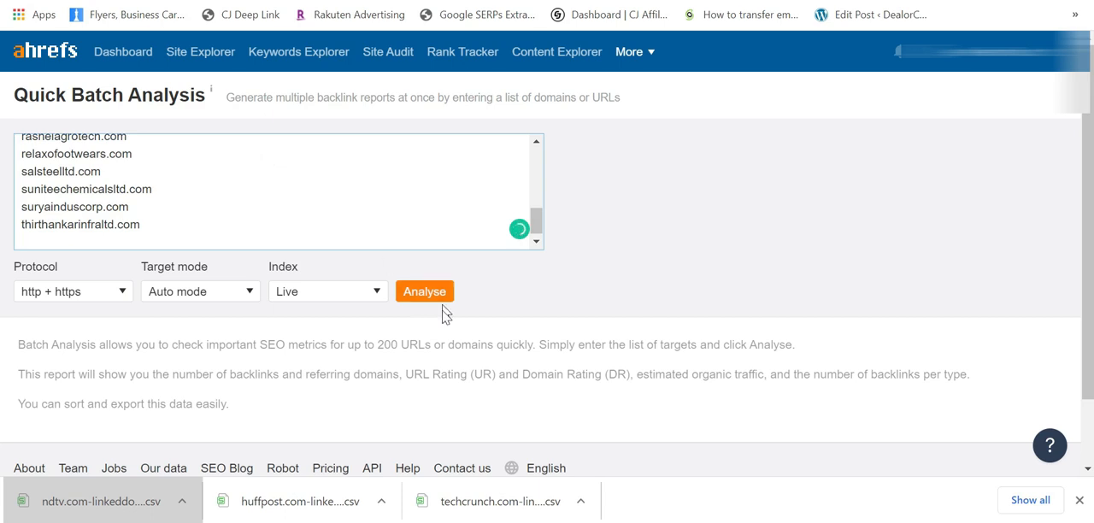
click(427, 292)
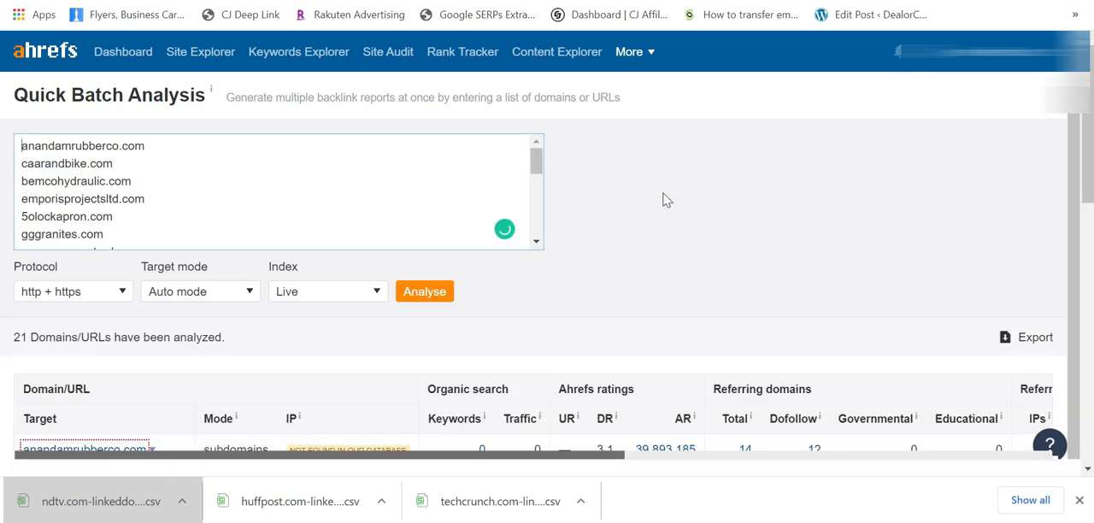
Step: Sort the batch analysis results by total referring domains in descending order
scroll(667, 200, down, 4)
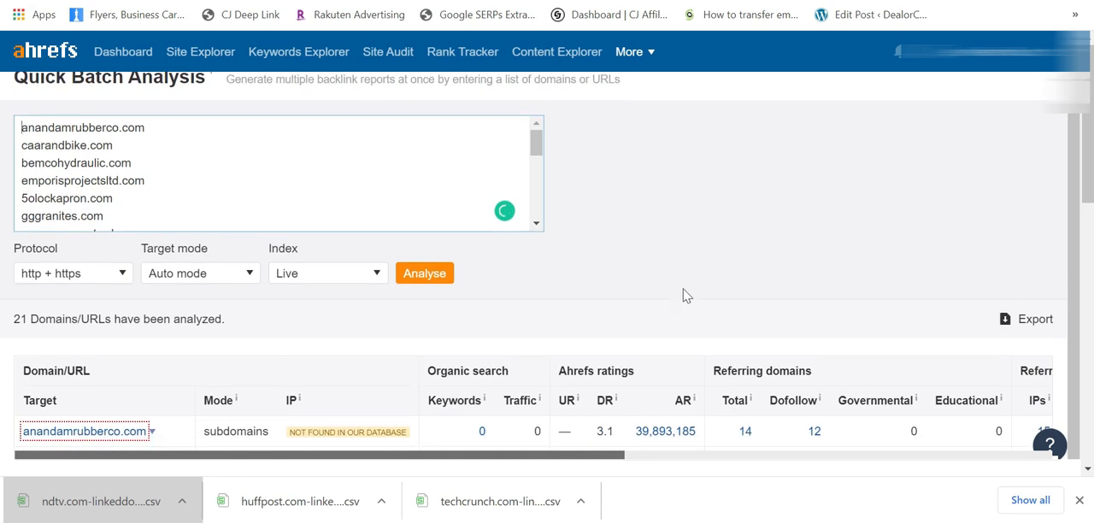
scroll(684, 293, down, 1)
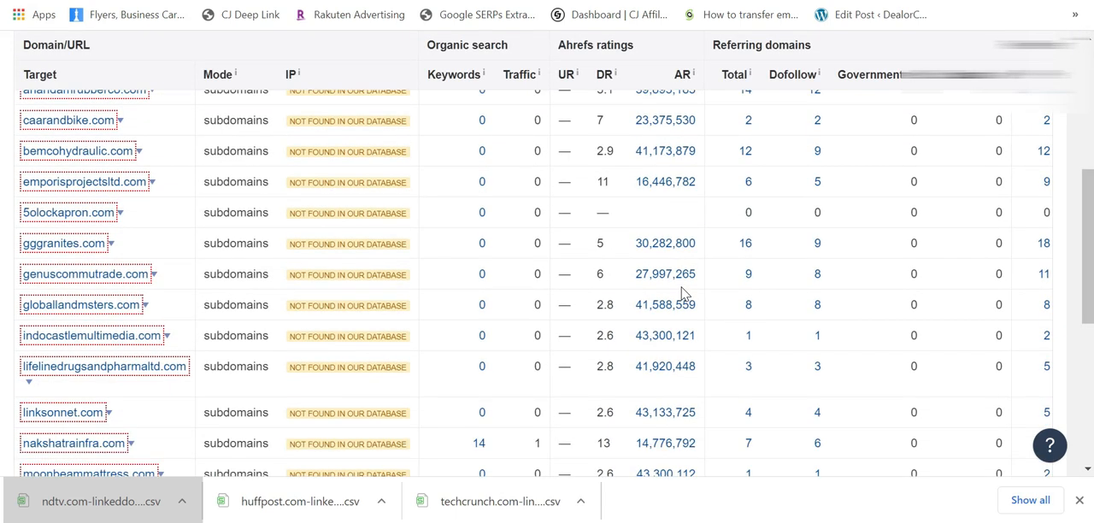
scroll(684, 293, up, 1)
scroll(683, 294, down, 1)
scroll(752, 301, up, 3)
scroll(684, 283, down, 2)
scroll(684, 283, down, 1)
click(740, 78)
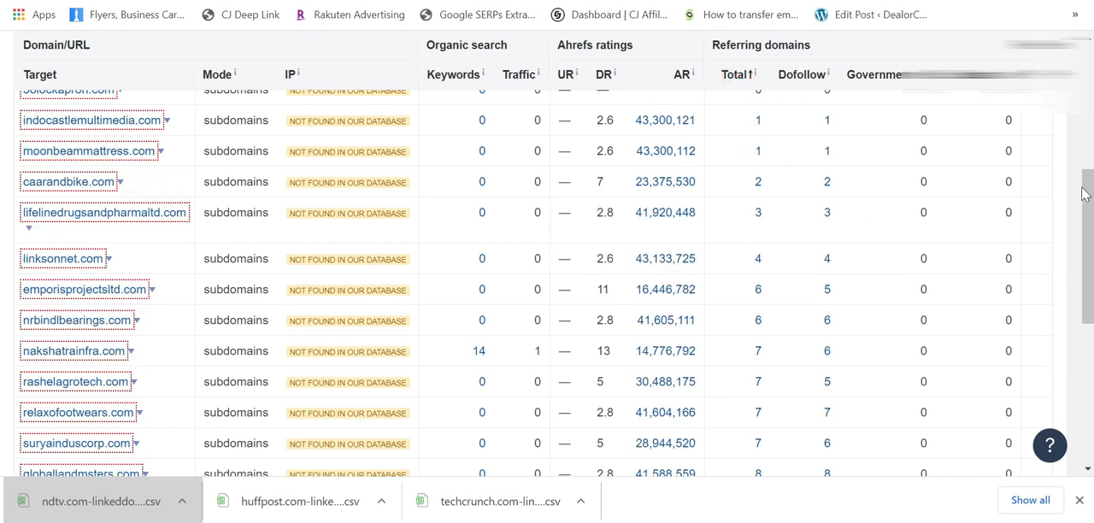
scroll(729, 238, up, 2)
click(737, 210)
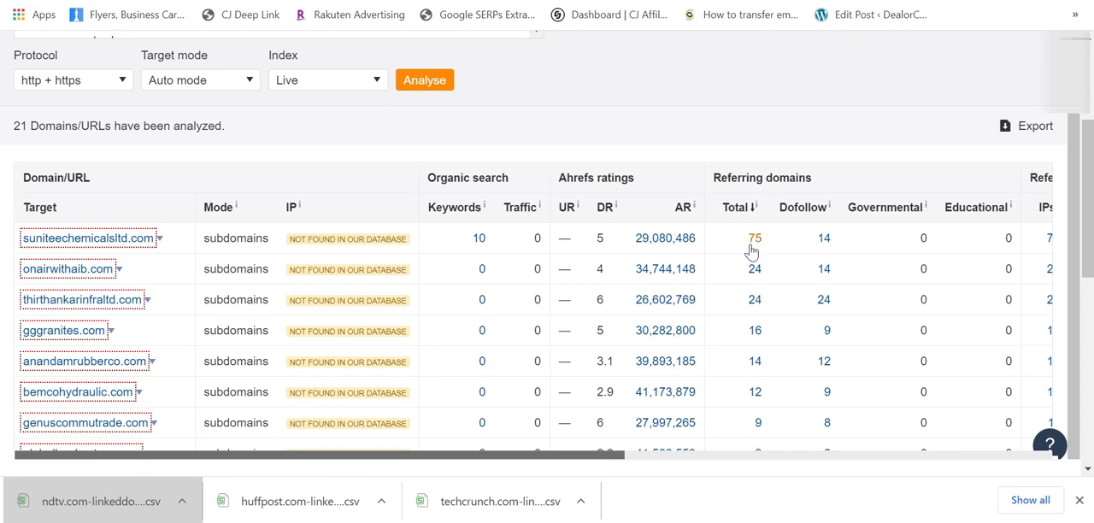
Step: Open the referring domains report of suniteechemicalsltd.com in a new tab and examine the linking sites
drag(817, 246, 845, 243)
click(778, 244)
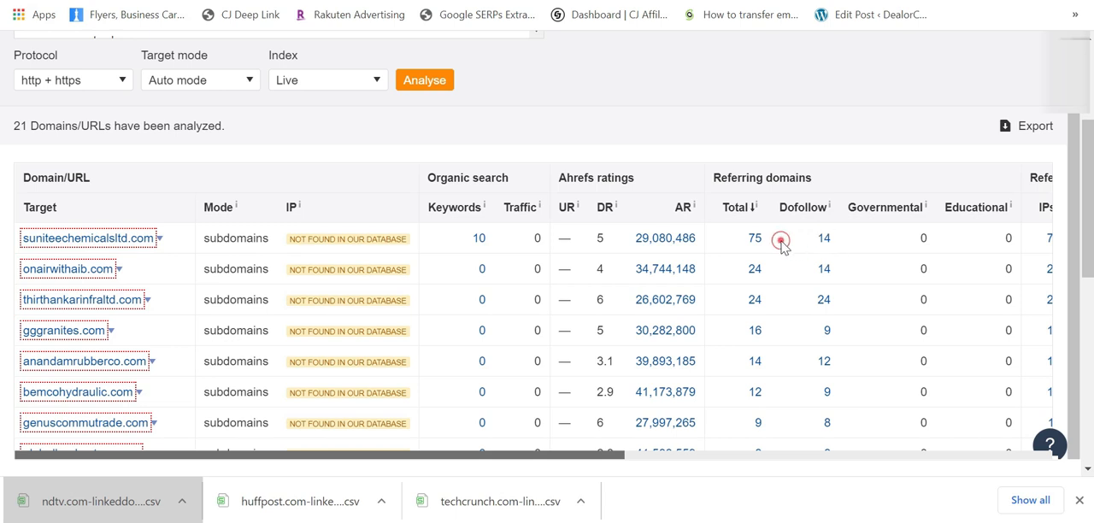
right_click(757, 247)
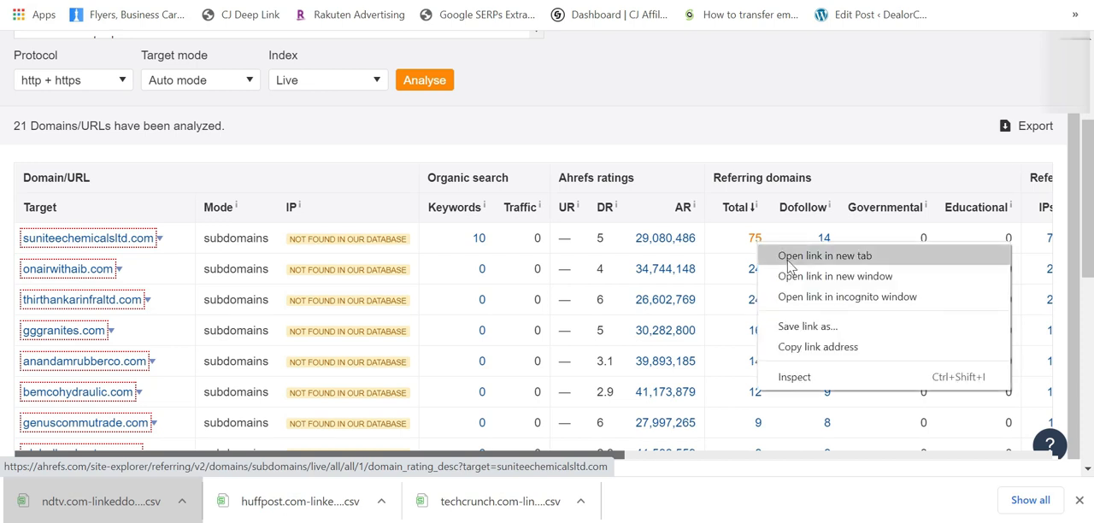
click(790, 256)
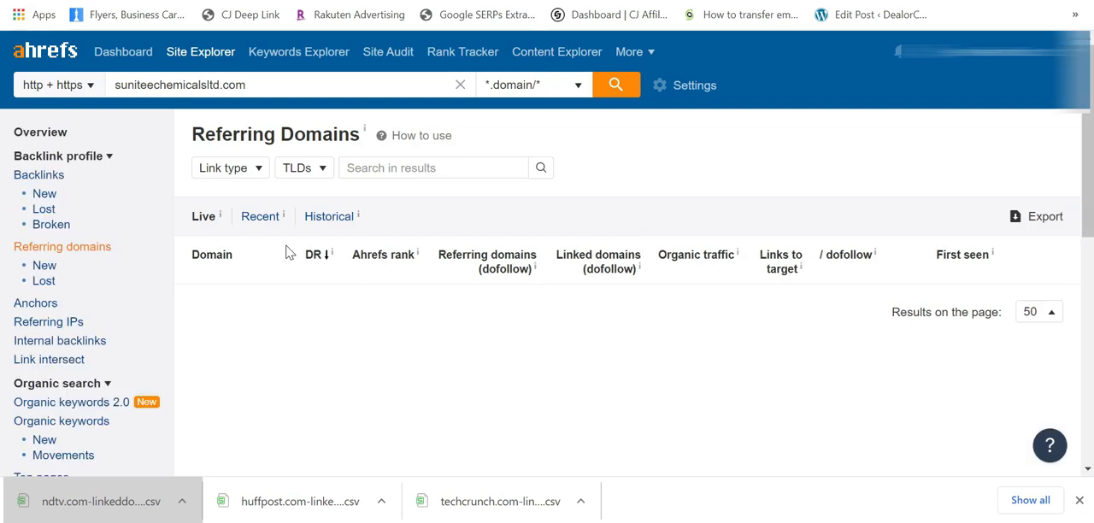
scroll(299, 289, down, 1)
scroll(299, 289, down, 1)
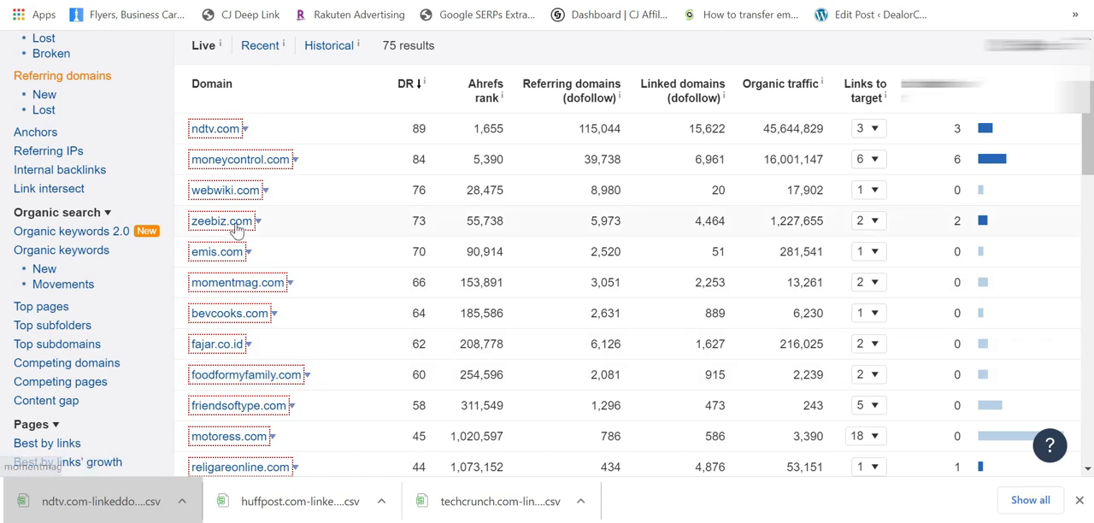
Step: Copy the target domain suniteechemicalsltd.com from Ahrefs Site Explorer and open namesilo.com in a new Firefox tab
scroll(226, 243, up, 2)
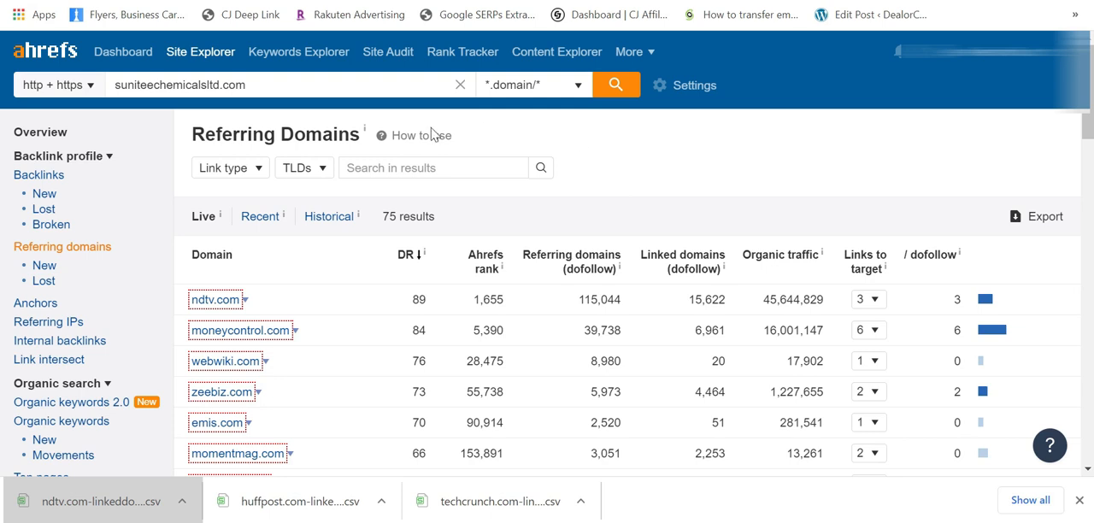
triple_click(261, 85)
key(ctrl+c)
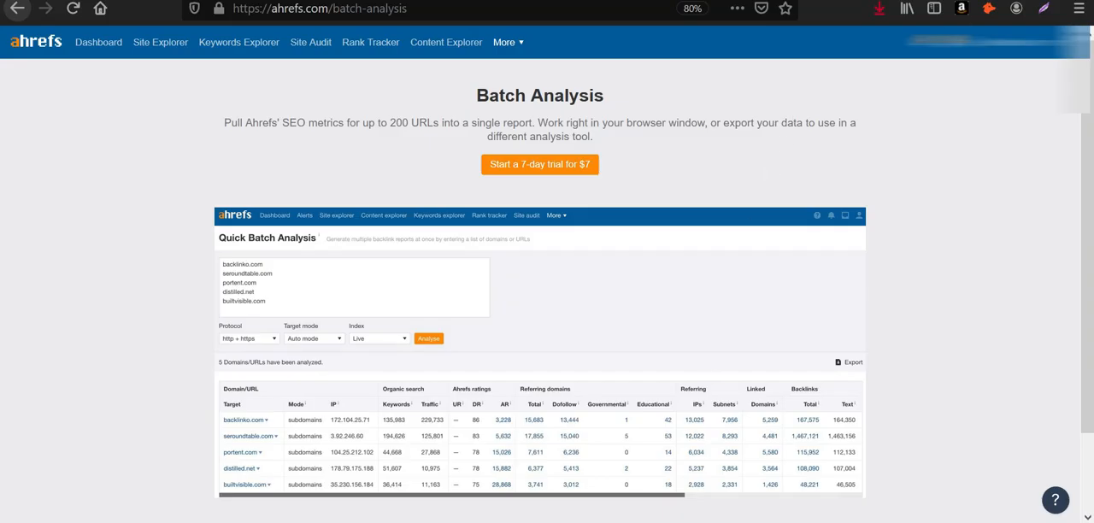
key(ctrl+t)
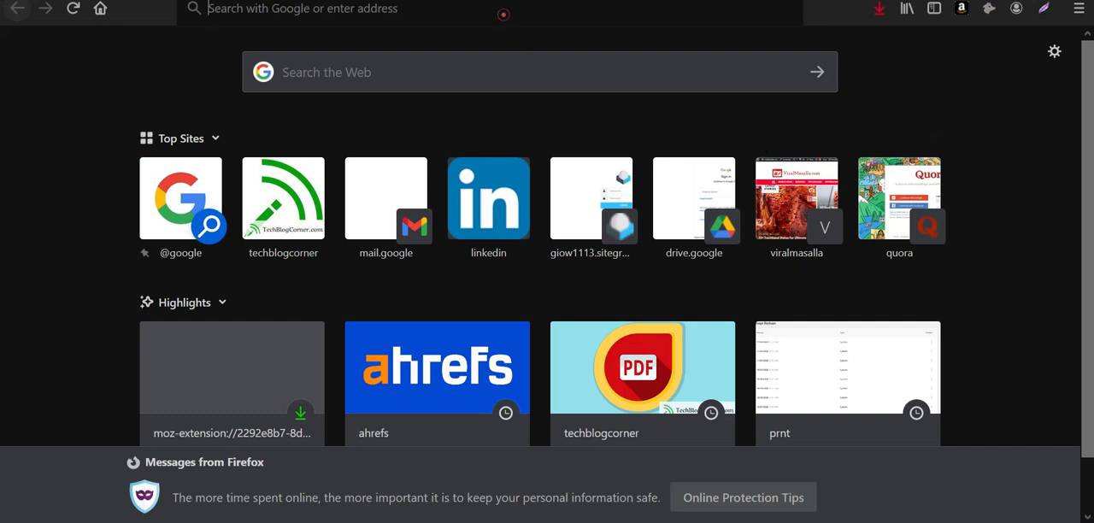
click(503, 15)
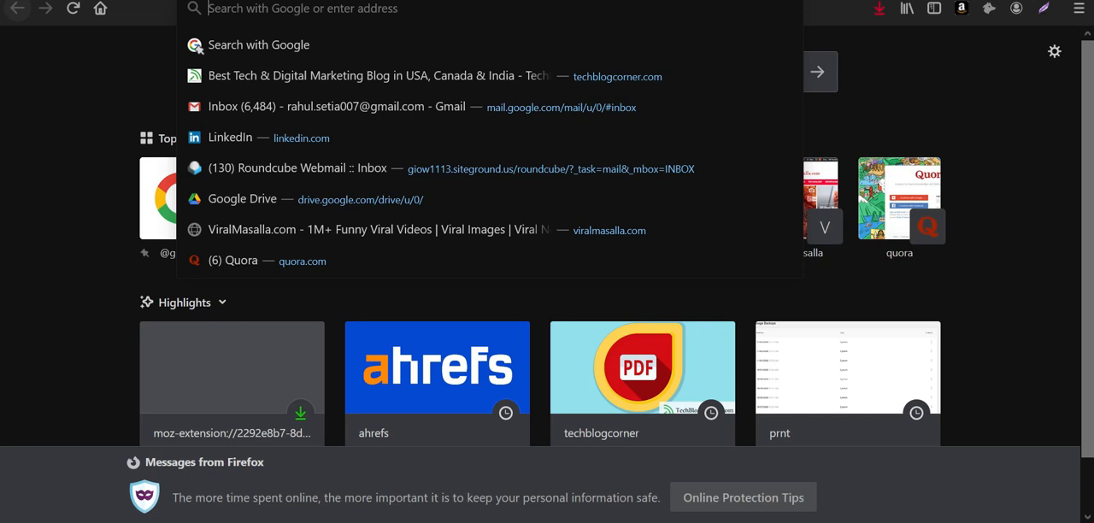
text(namesilo.com/)
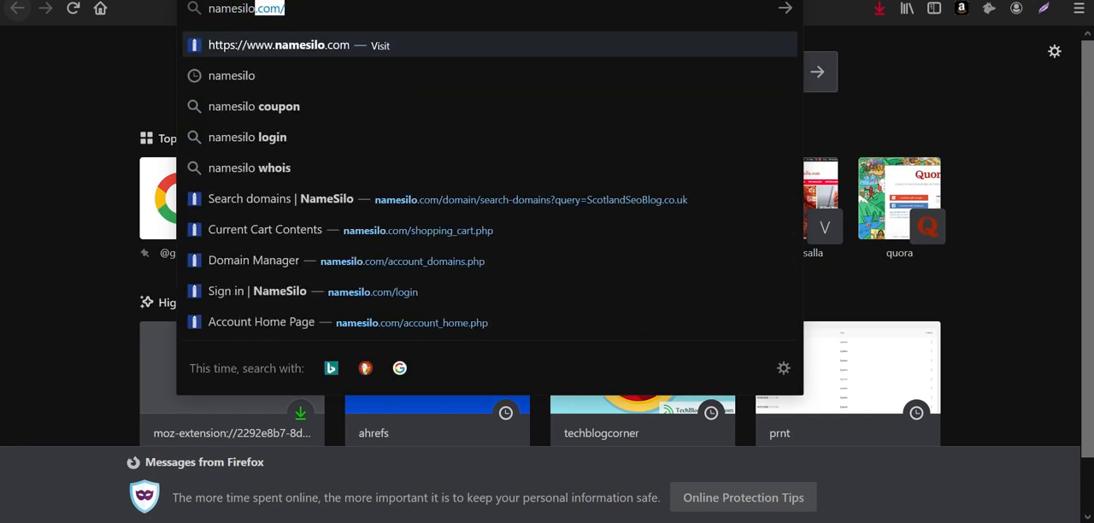
key(Return)
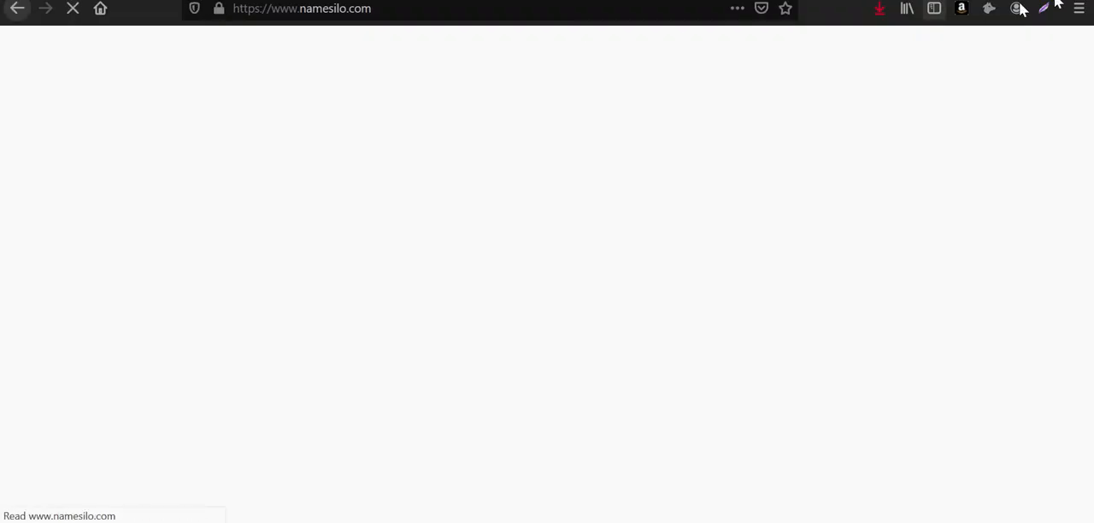
Step: Search NameSilo for suniteechemicalsltd.com and check its availability and registration price
click(337, 256)
key(ctrl+v)
click(821, 276)
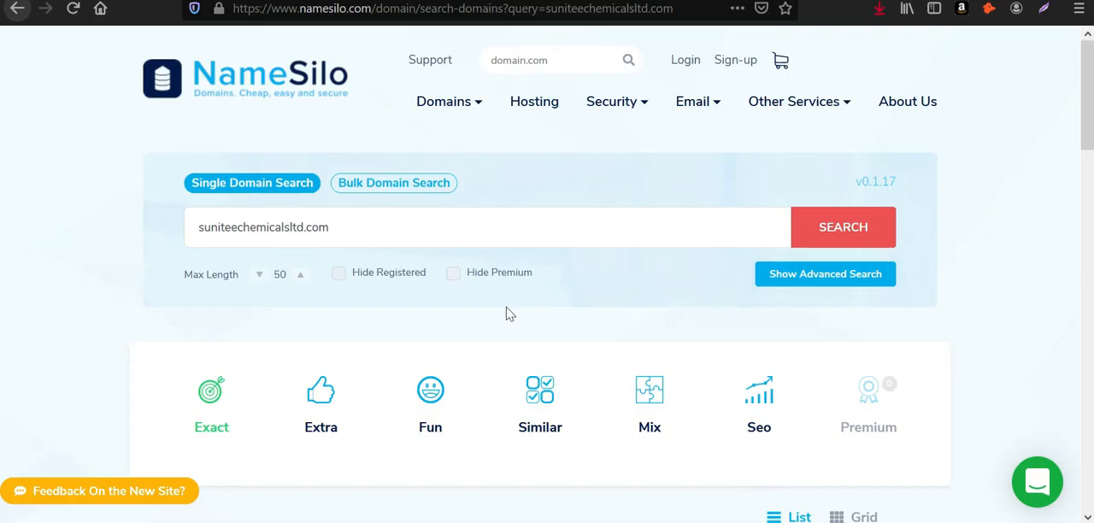
scroll(503, 338, down, 3)
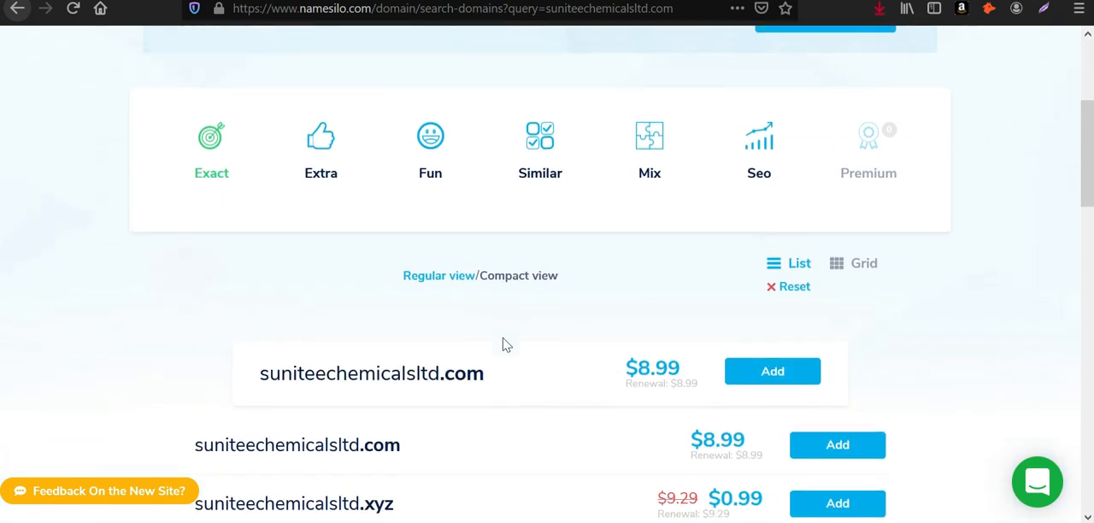
scroll(513, 334, down, 1)
drag(621, 269, 723, 289)
scroll(869, 285, up, 4)
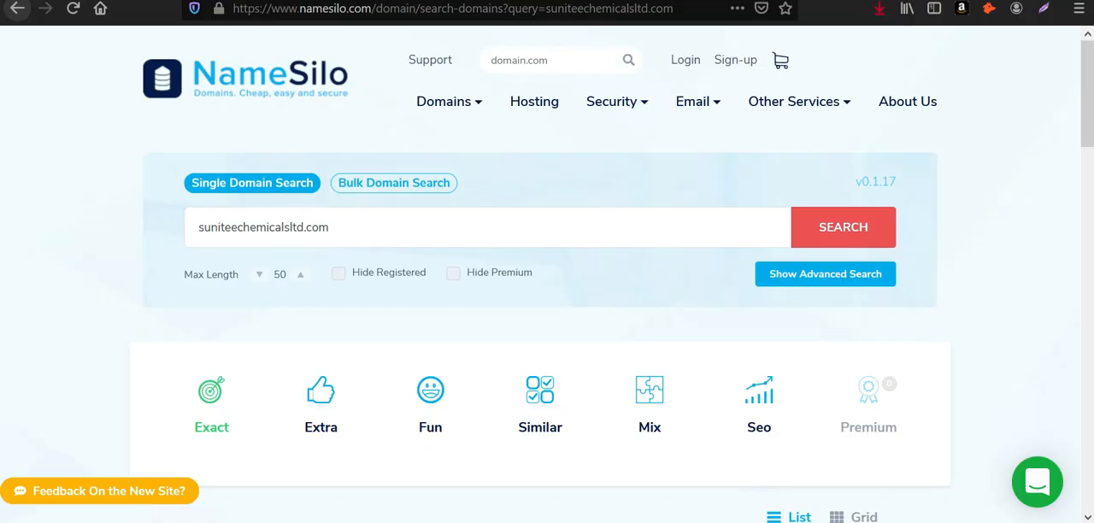
Step: Search Google for godaddy in a new tab and open GoDaddy's Domain Name Search page from the results
key(ctrl+t)
text(godaddy)
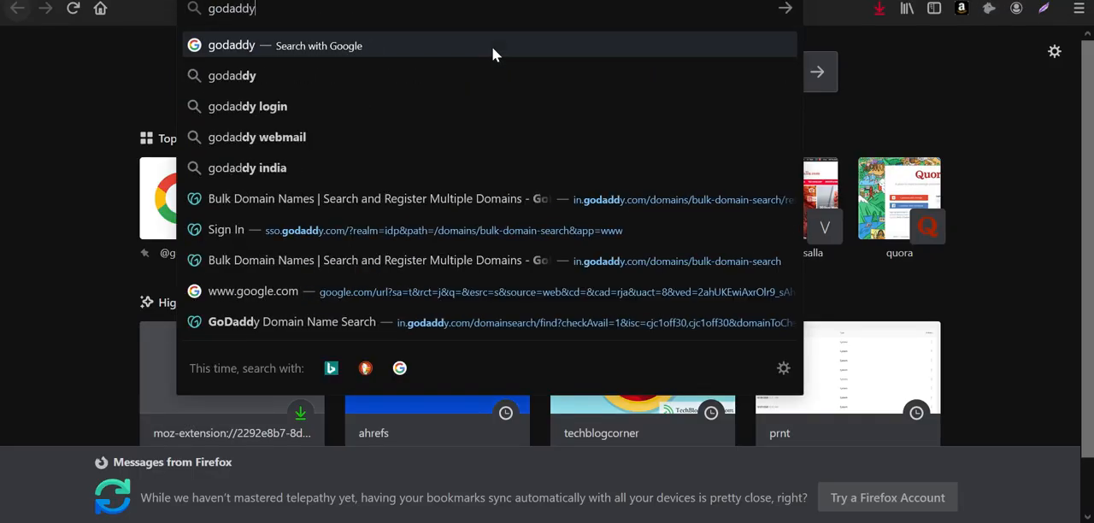
key(Return)
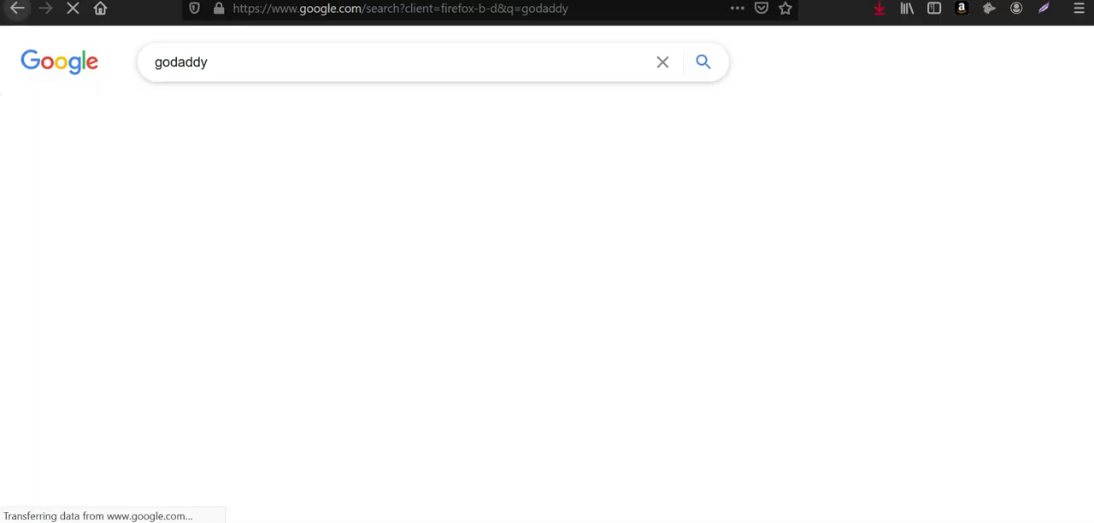
click(308, 485)
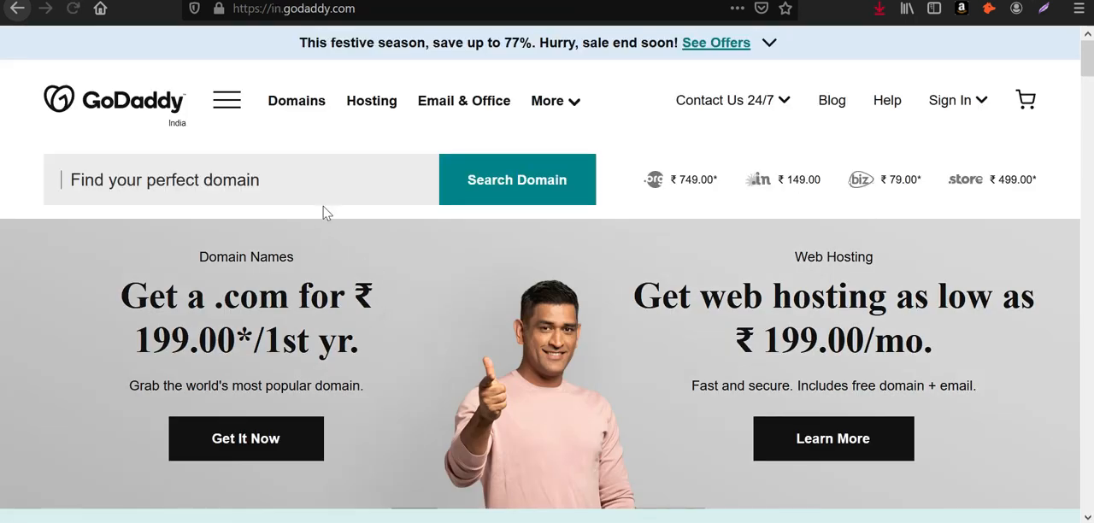
click(17, 8)
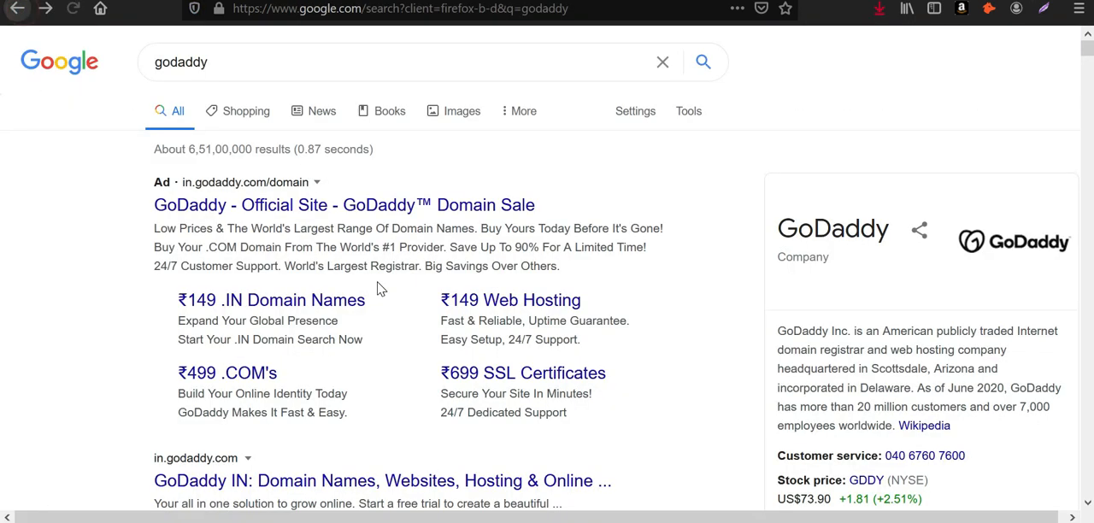
scroll(381, 313, down, 4)
scroll(383, 315, down, 5)
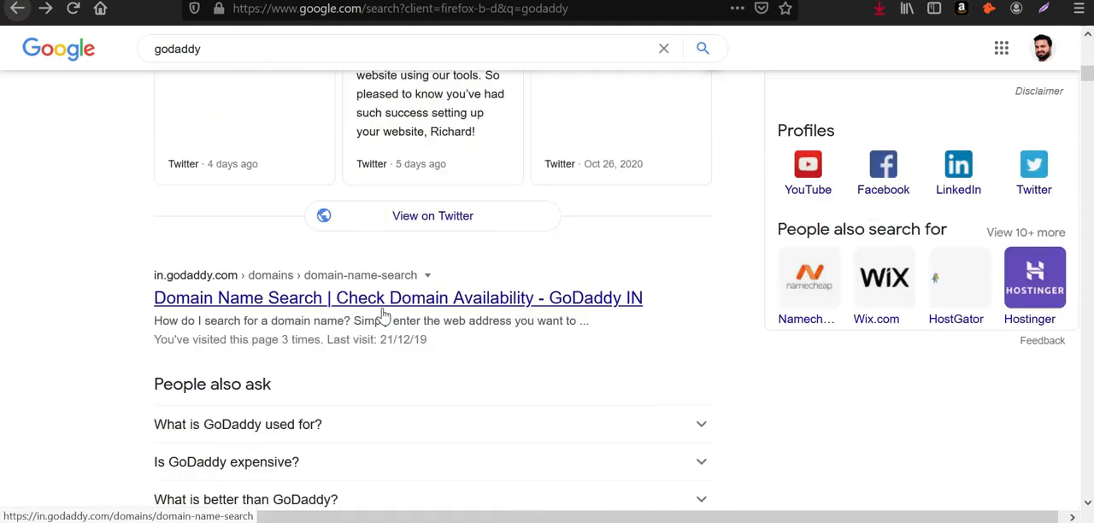
click(381, 314)
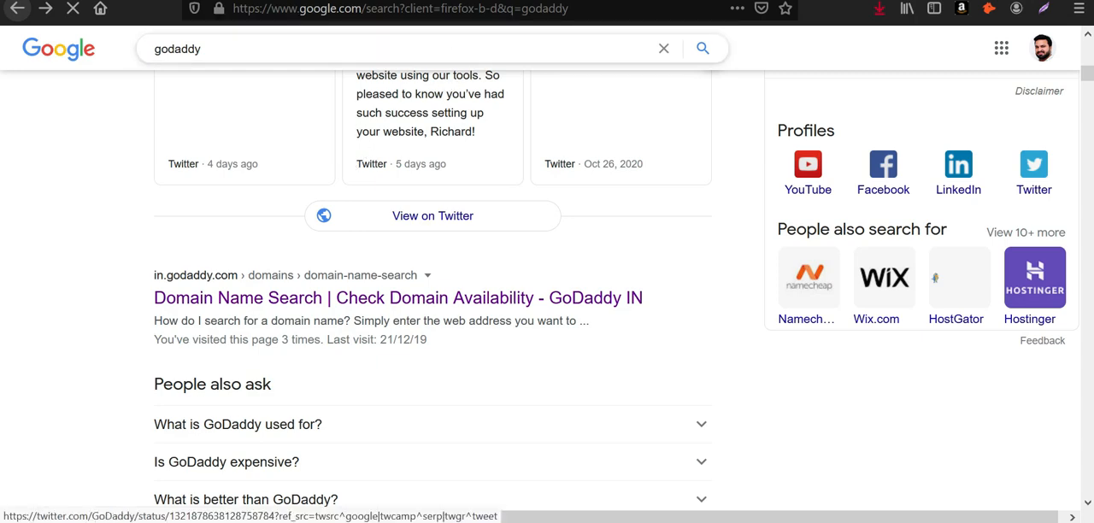
scroll(476, 288, up, 5)
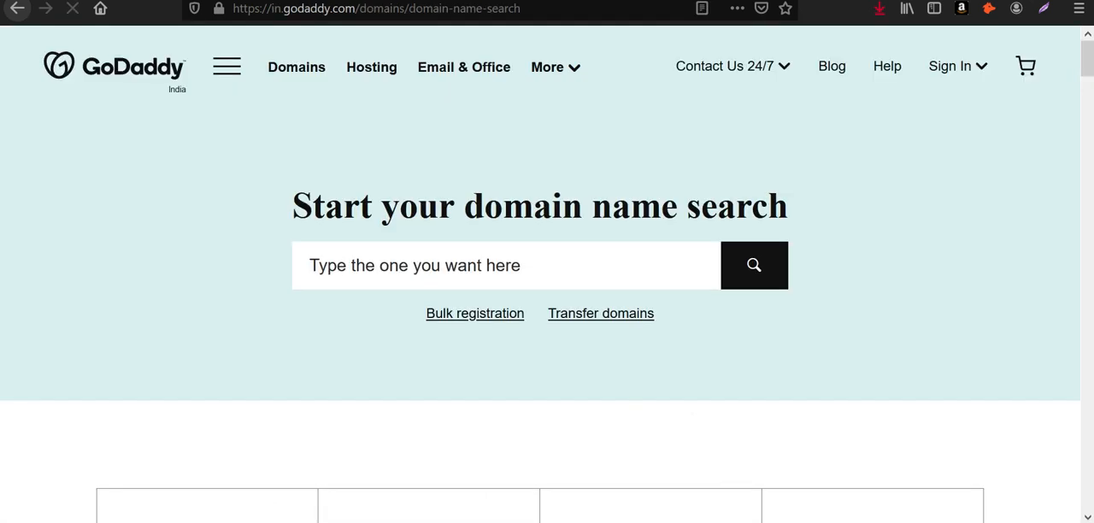
Step: Search GoDaddy for suniteechemicalsltd.com and examine its availability, first-year price and alternate domain offers
click(486, 264)
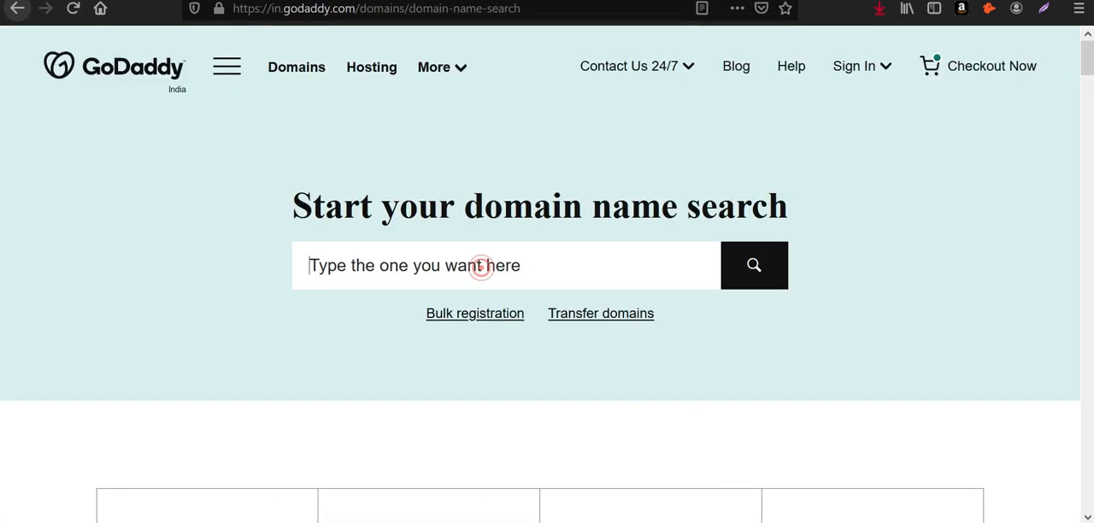
key(ctrl+v)
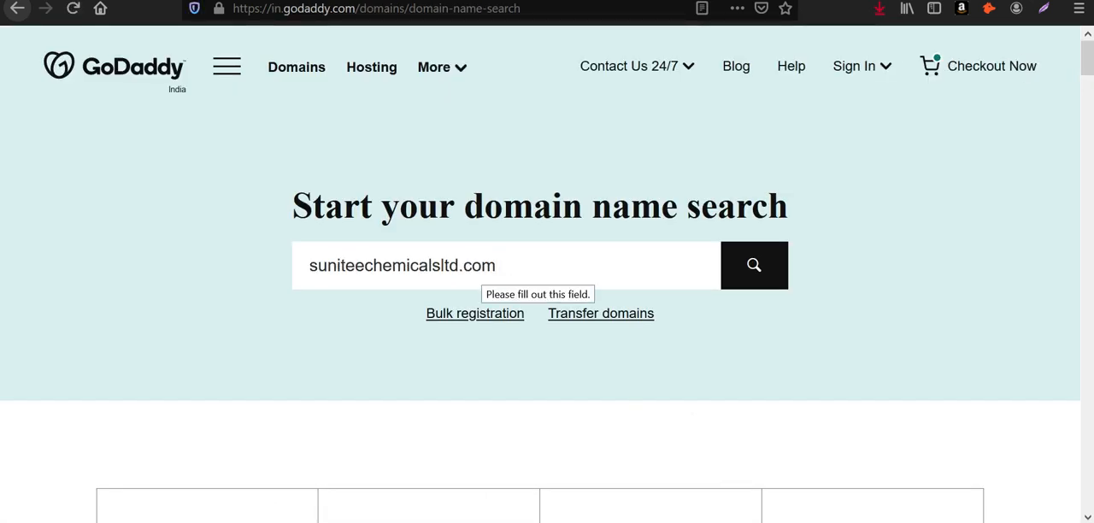
click(733, 281)
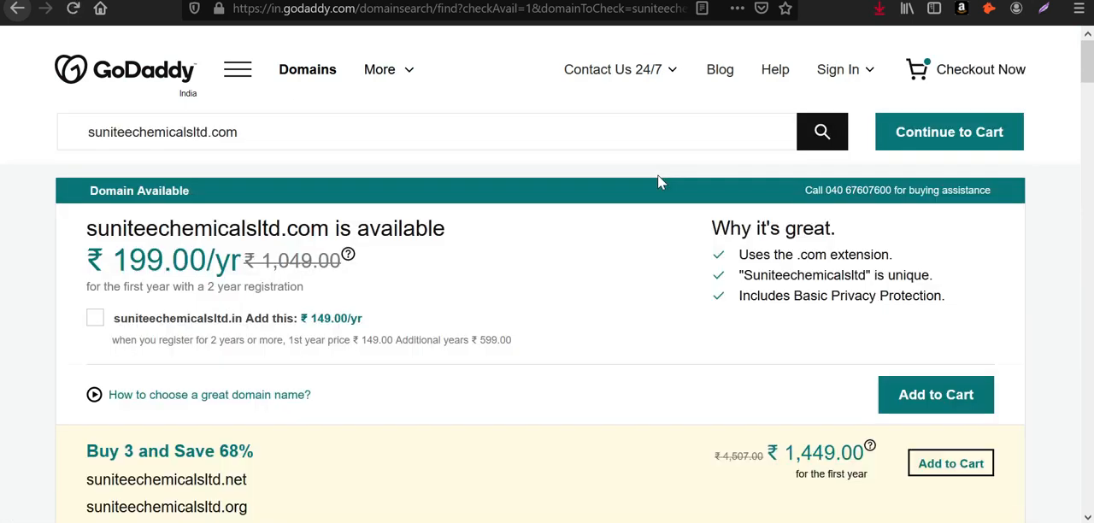
scroll(658, 182, down, 2)
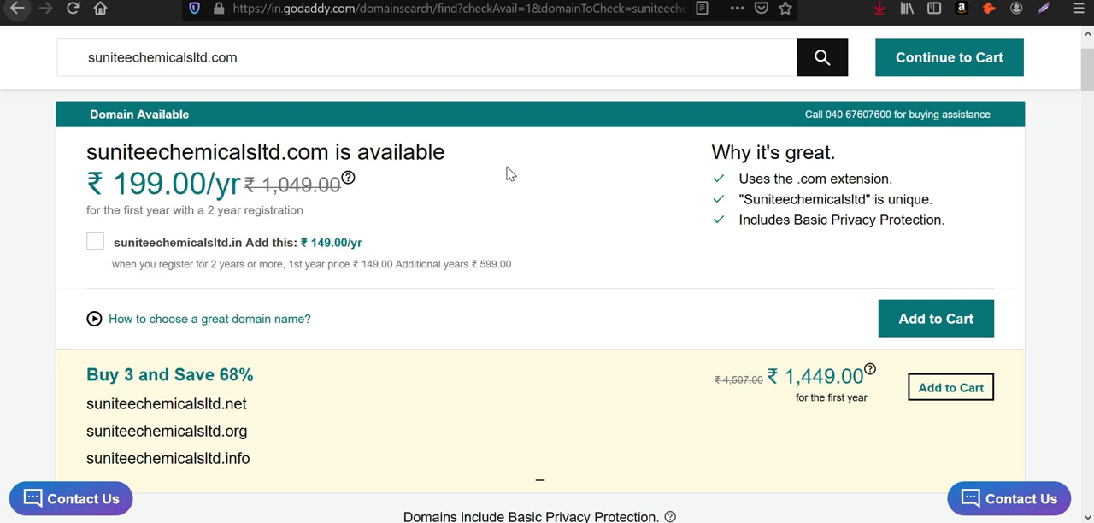
scroll(510, 173, down, 2)
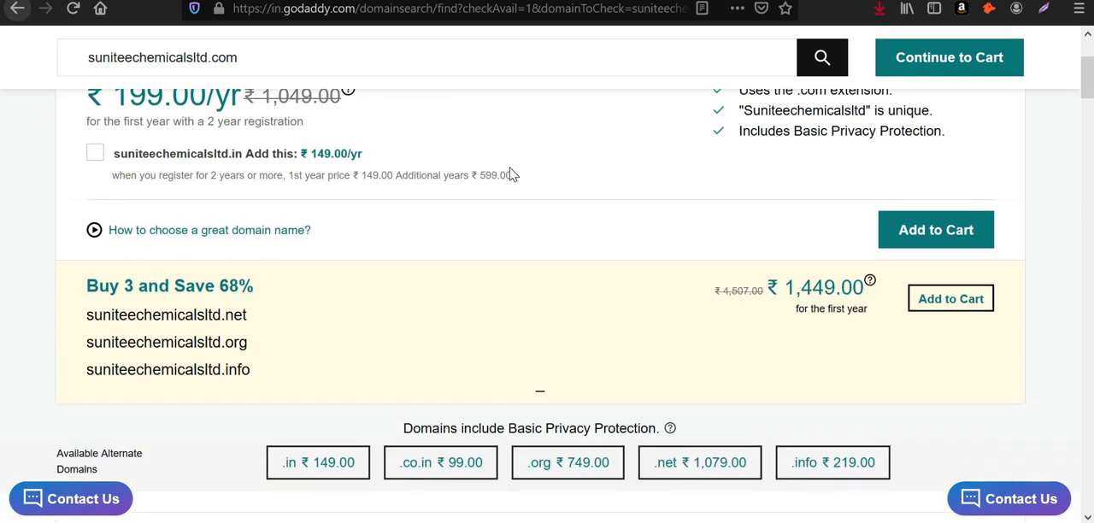
scroll(509, 174, up, 4)
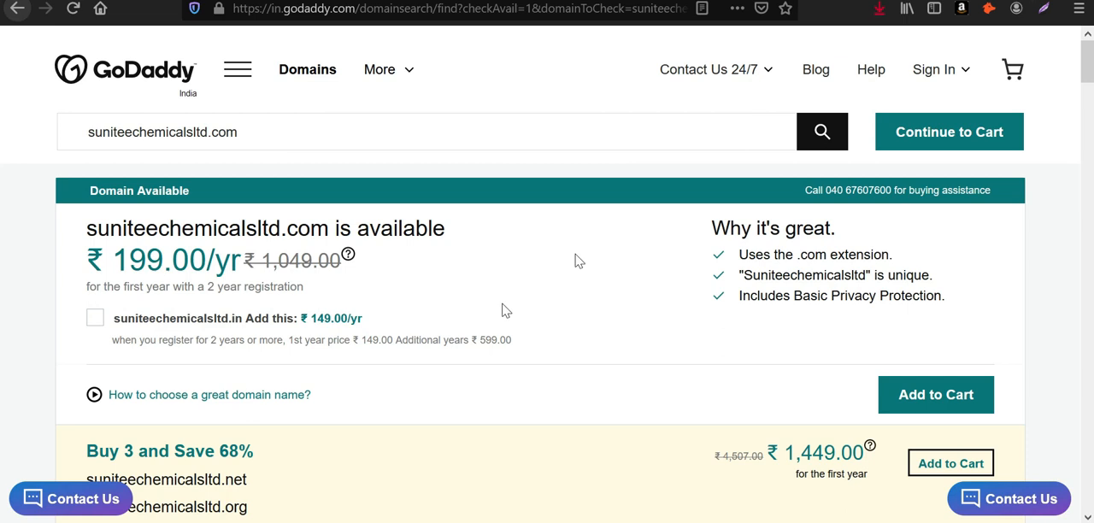
drag(248, 263, 113, 261)
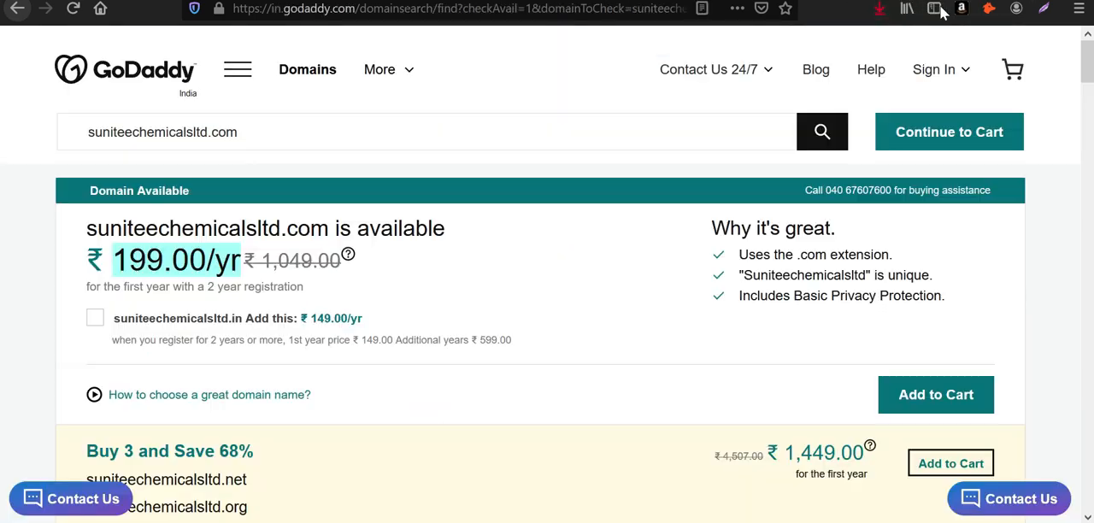
click(221, 222)
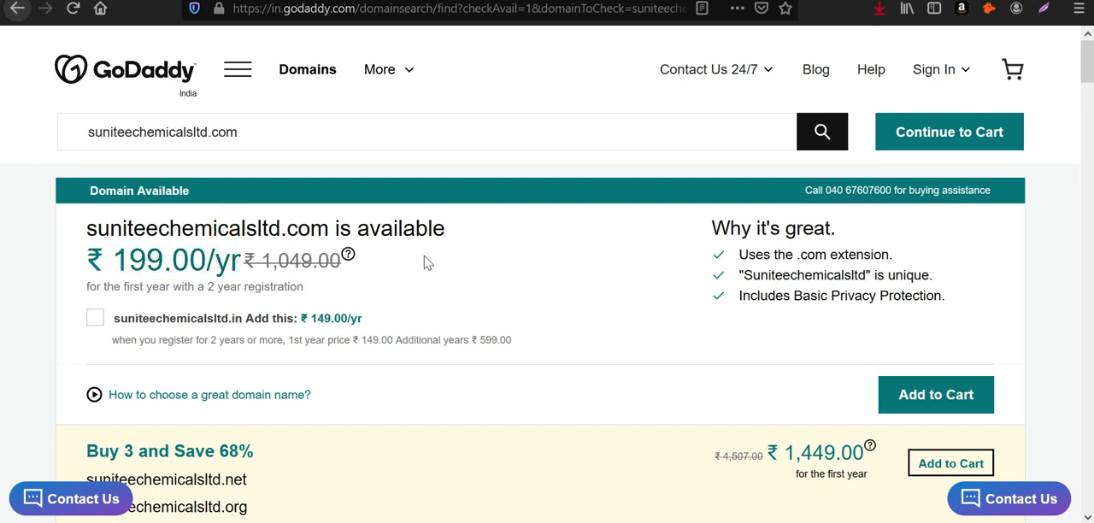